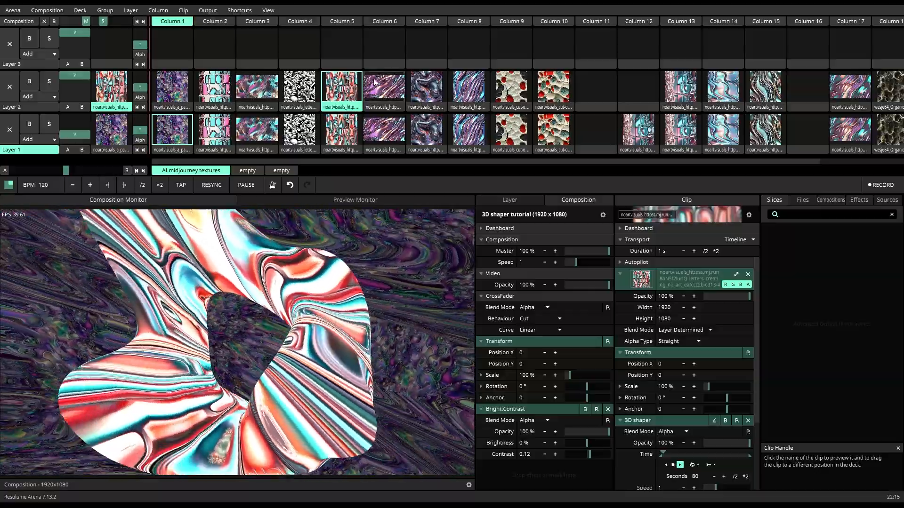
# Play the Layer 2 clips in columns 6 to 10 in turn, and return to the column 1 clip.
pyautogui.click(391, 83)
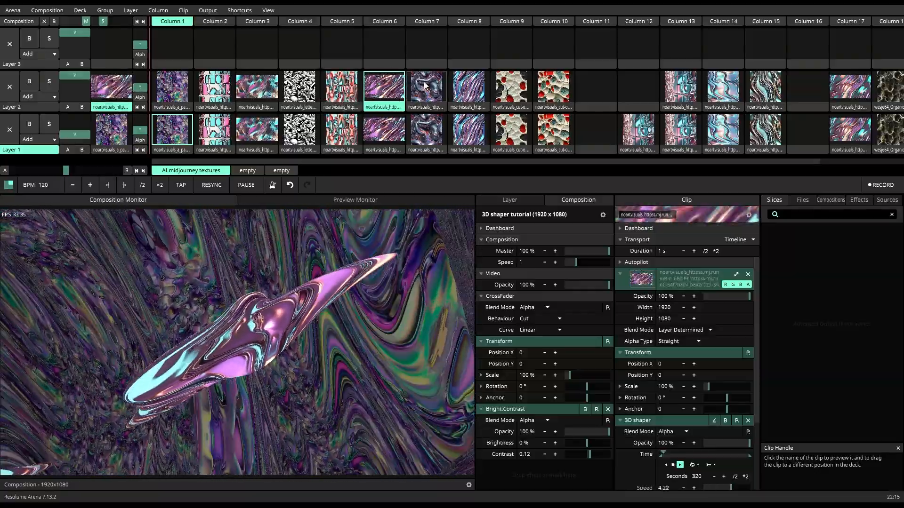
pyautogui.click(426, 86)
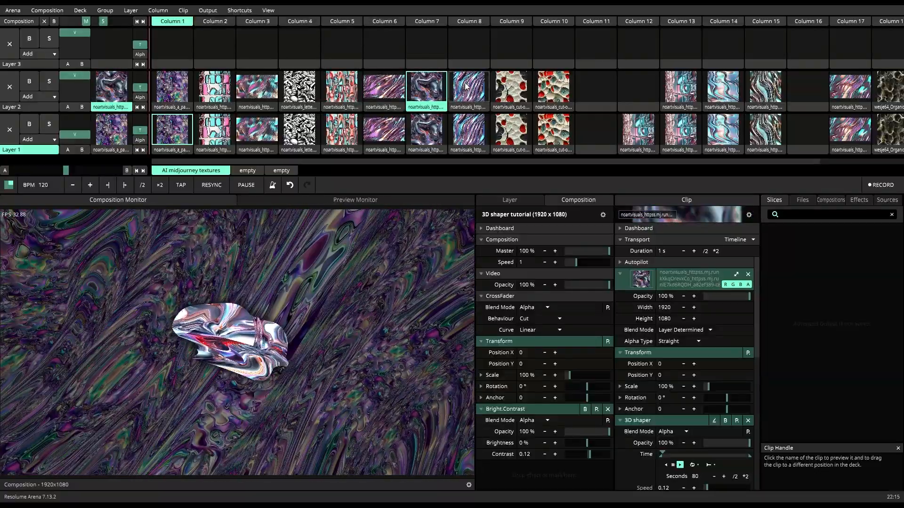
pyautogui.click(467, 86)
pyautogui.click(511, 87)
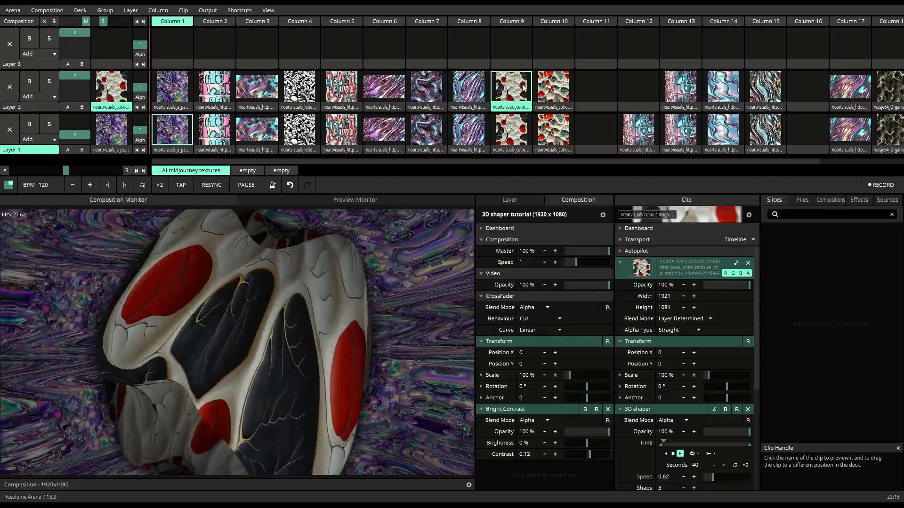
pyautogui.click(556, 89)
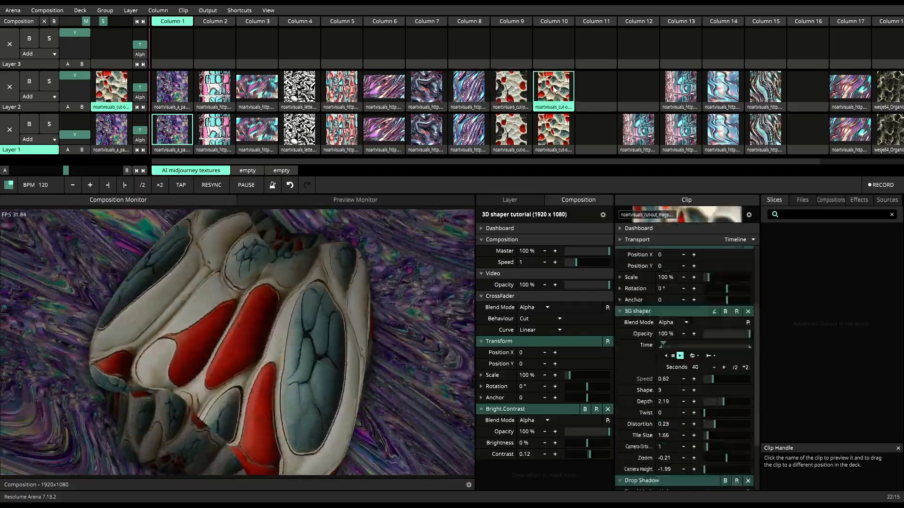
pyautogui.click(173, 88)
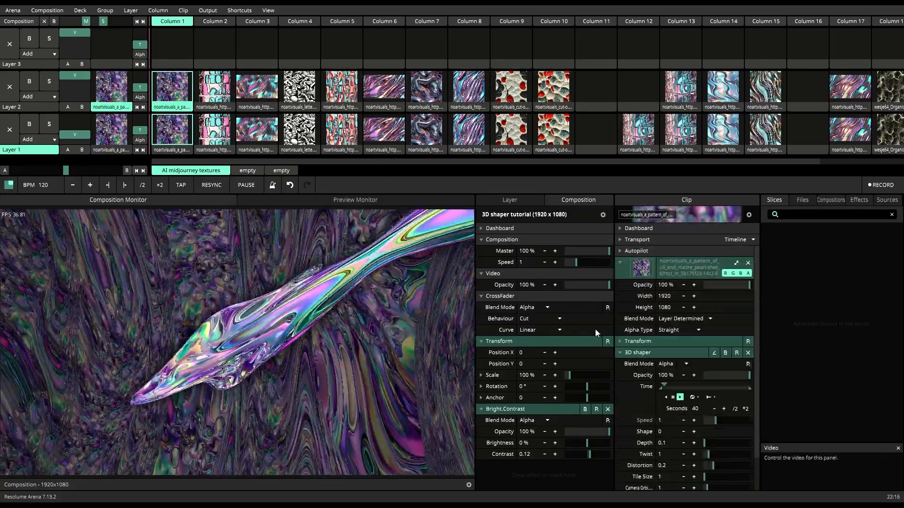
# Clear the background Layer 1 and set the 3D shaper's Twist and Distortion to 0 on the Layer 2 clip.
pyautogui.scroll(-2, 758, 363)
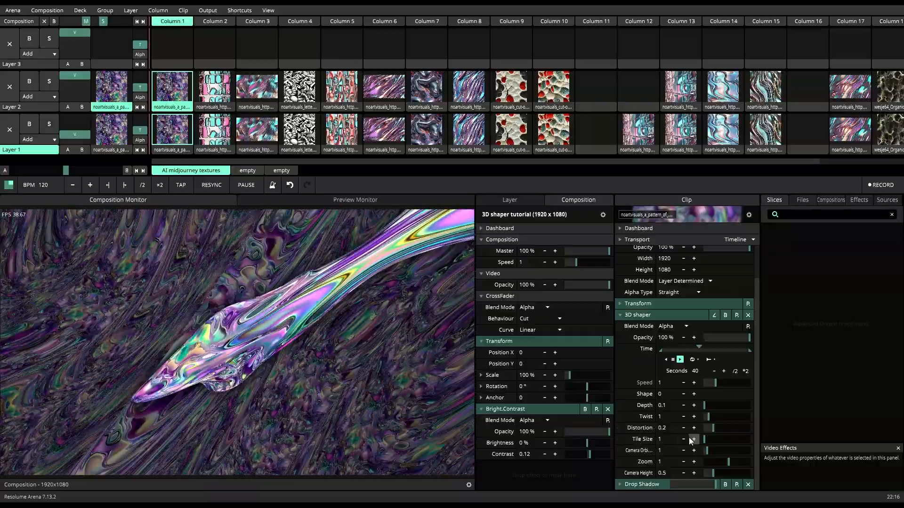
pyautogui.moveTo(704, 440); pyautogui.dragTo(712, 438)
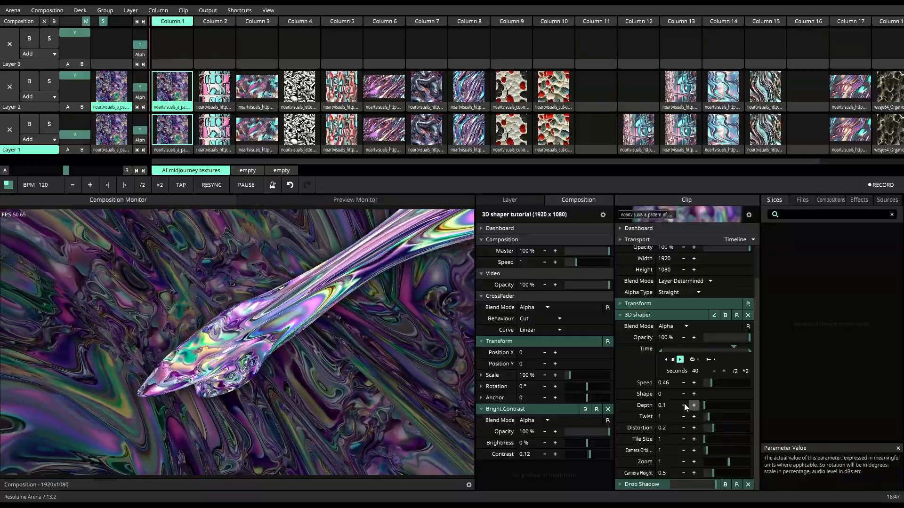
pyautogui.click(11, 135)
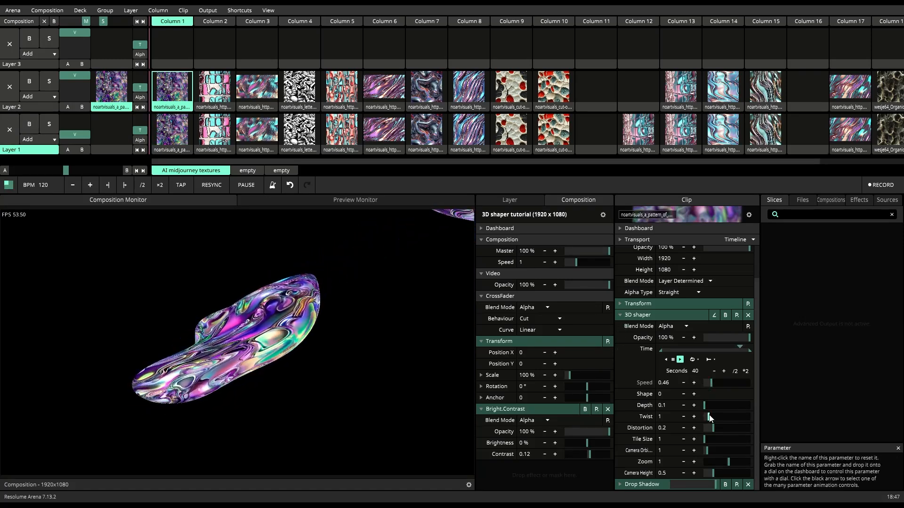
pyautogui.rightClick(716, 429)
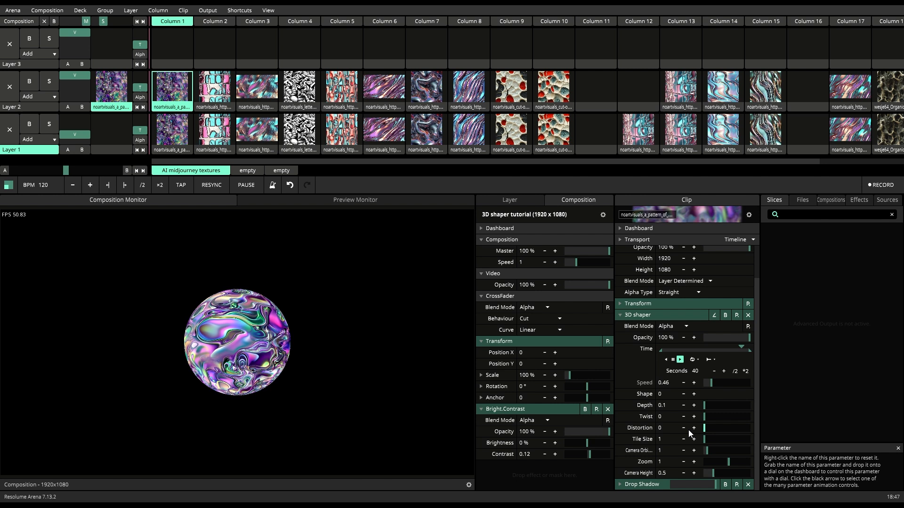
# Step the 3D shaper's Shape up from 0 to 5, one shape at a time.
pyautogui.click(690, 393)
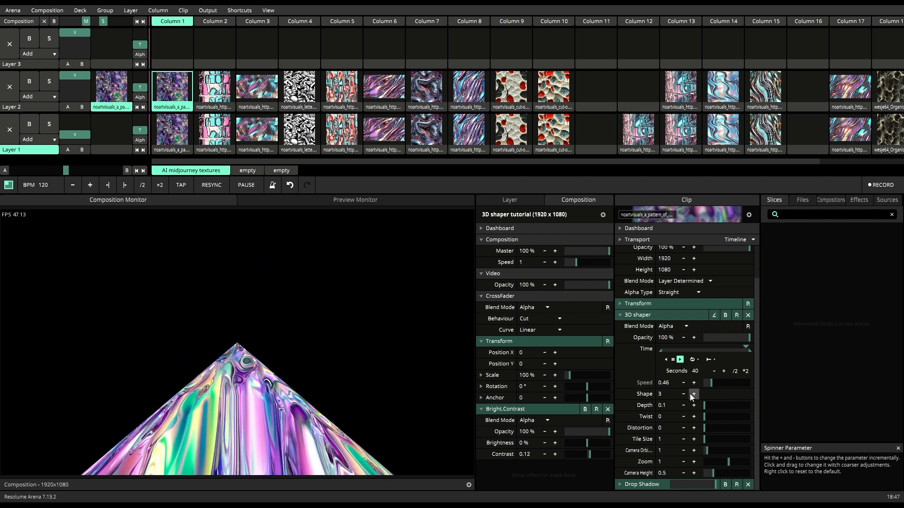
pyautogui.click(690, 394)
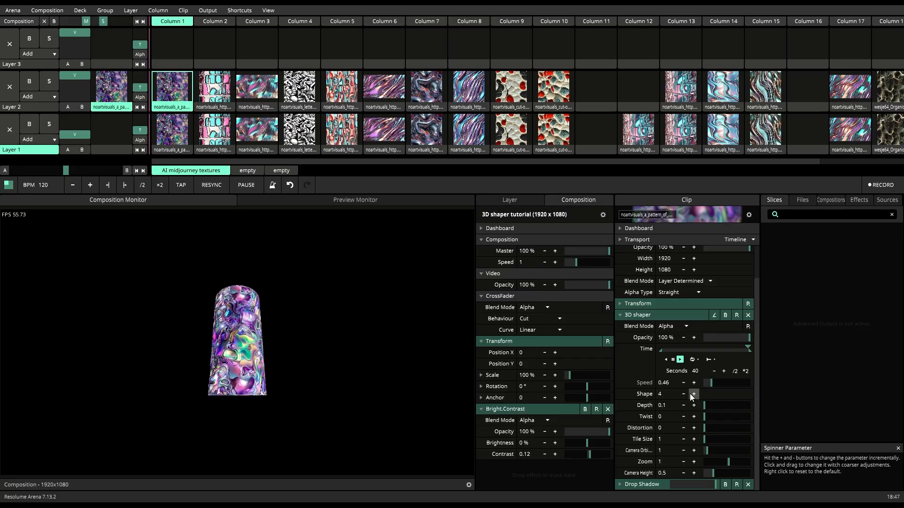
pyautogui.click(693, 394)
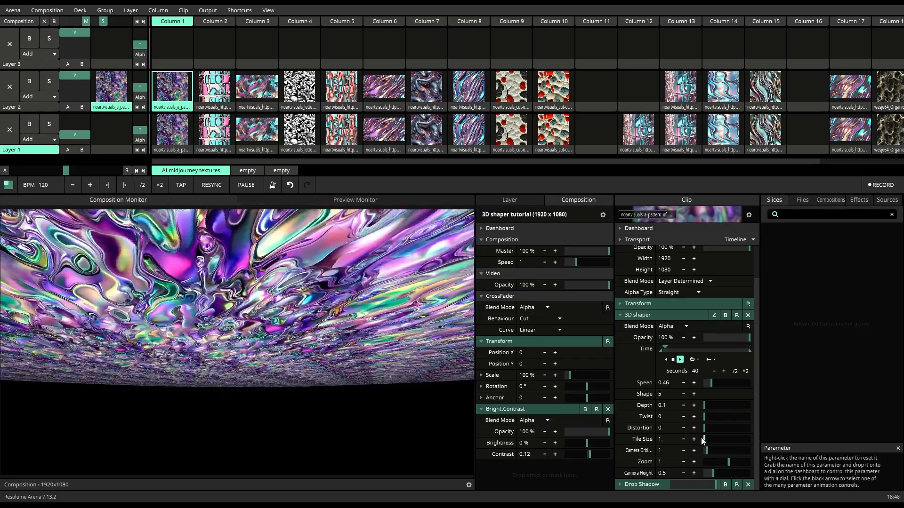
# Step the Shape back down to 0, trying a Tile Size of about 1.94 and returning it to 1.
pyautogui.click(683, 394)
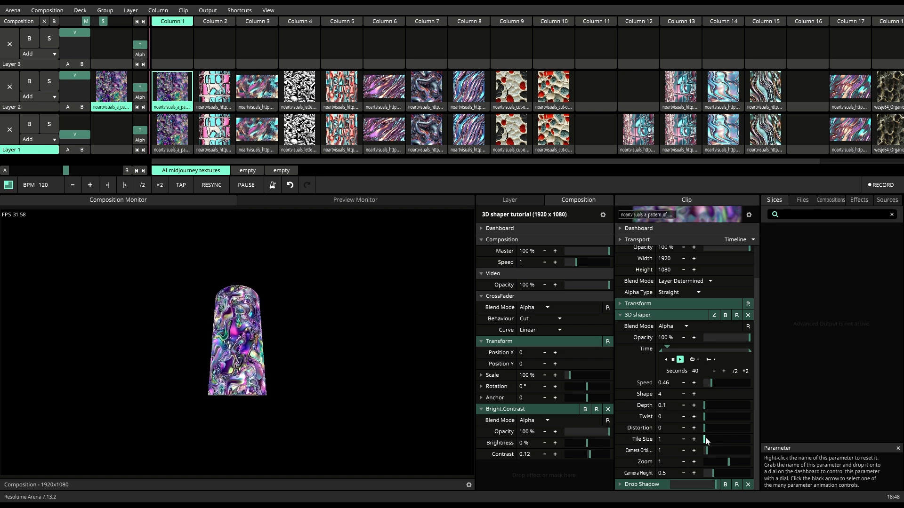
pyautogui.click(684, 394)
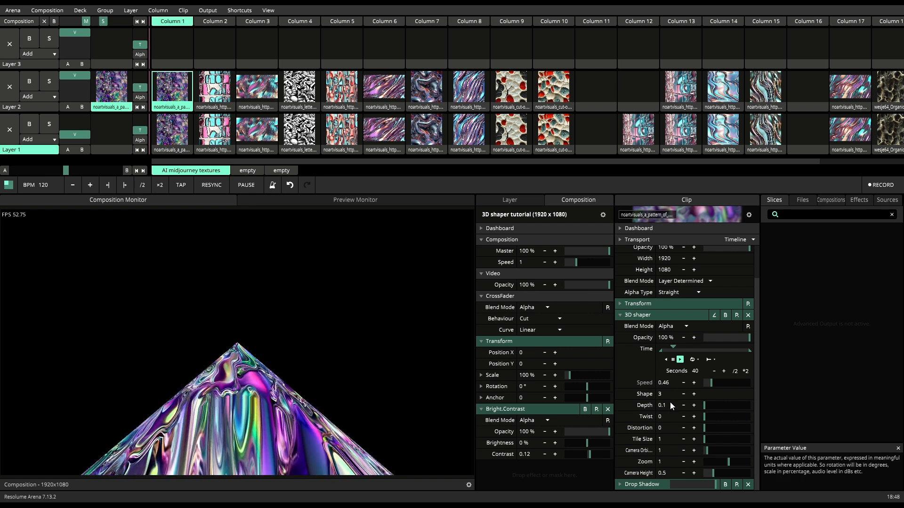
pyautogui.click(683, 394)
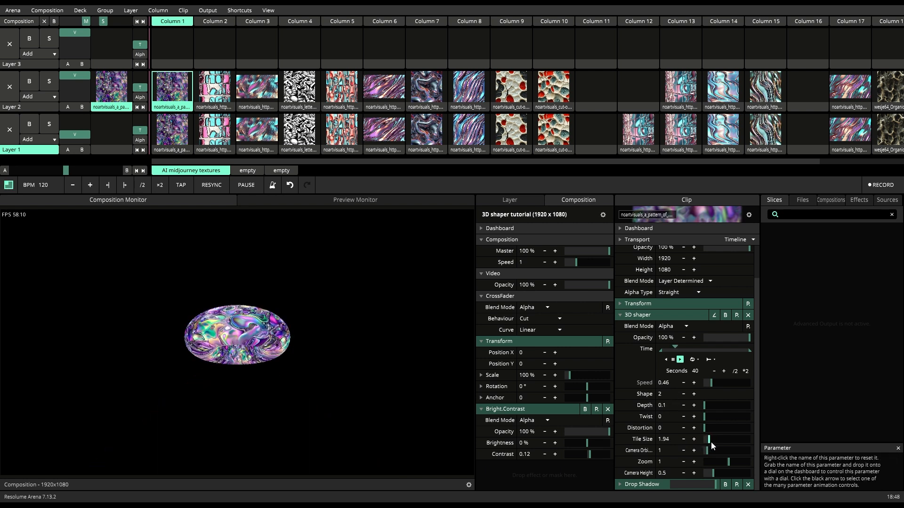
pyautogui.click(684, 395)
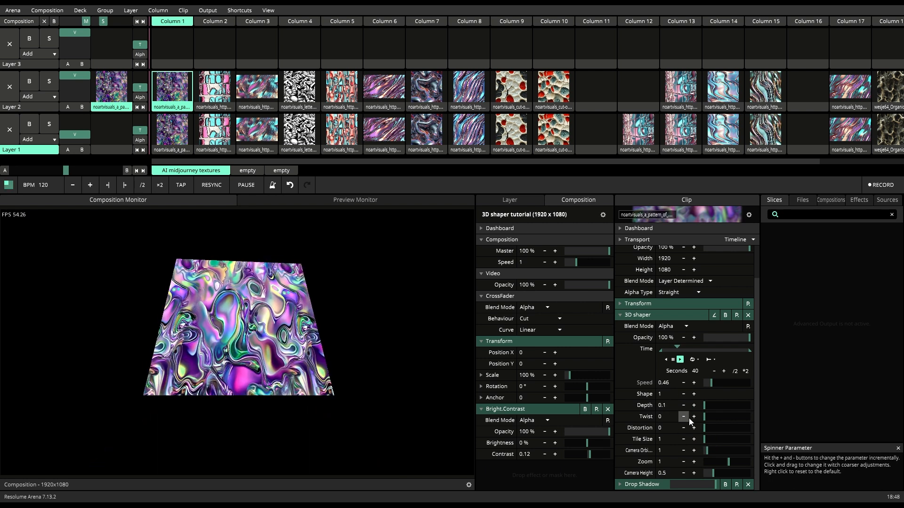
pyautogui.moveTo(705, 442); pyautogui.dragTo(719, 440)
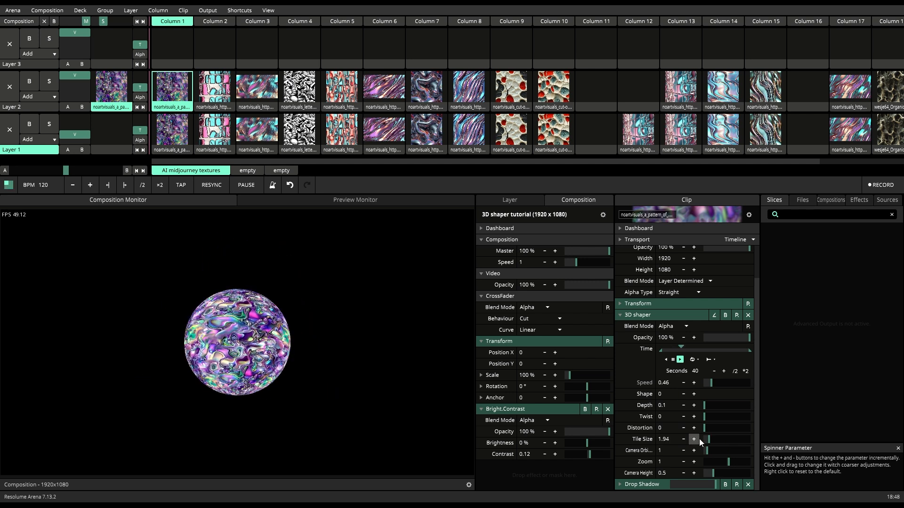
pyautogui.moveTo(709, 441); pyautogui.dragTo(694, 440)
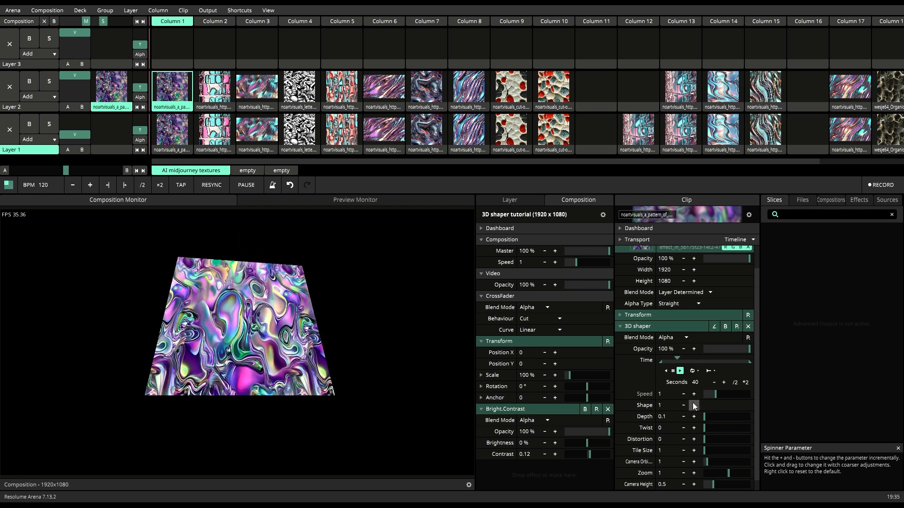
# Raise the 3D shaper's Shape from 1 through the successive forms to 5.
pyautogui.click(693, 405)
pyautogui.click(694, 405)
pyautogui.click(693, 405)
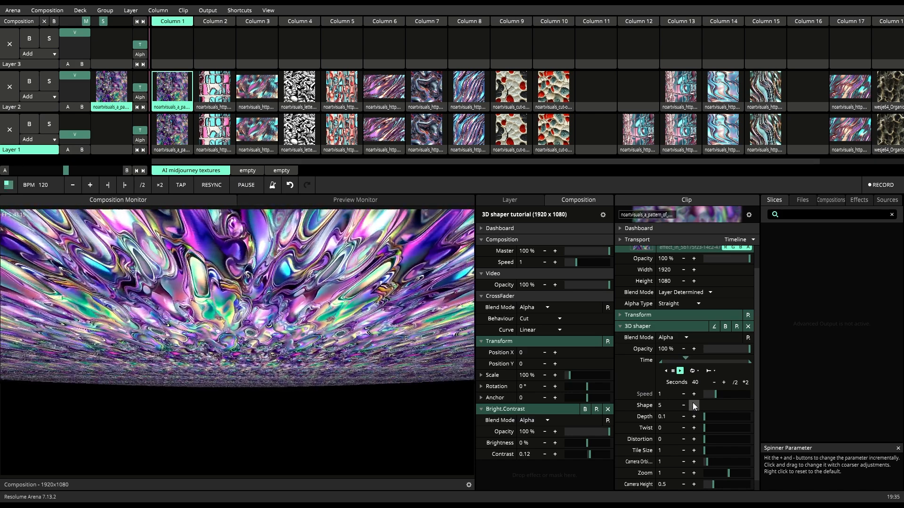
# Lower the Shape to 2 and raise it again to 5.
pyautogui.click(684, 406)
pyautogui.click(683, 405)
pyautogui.click(683, 405)
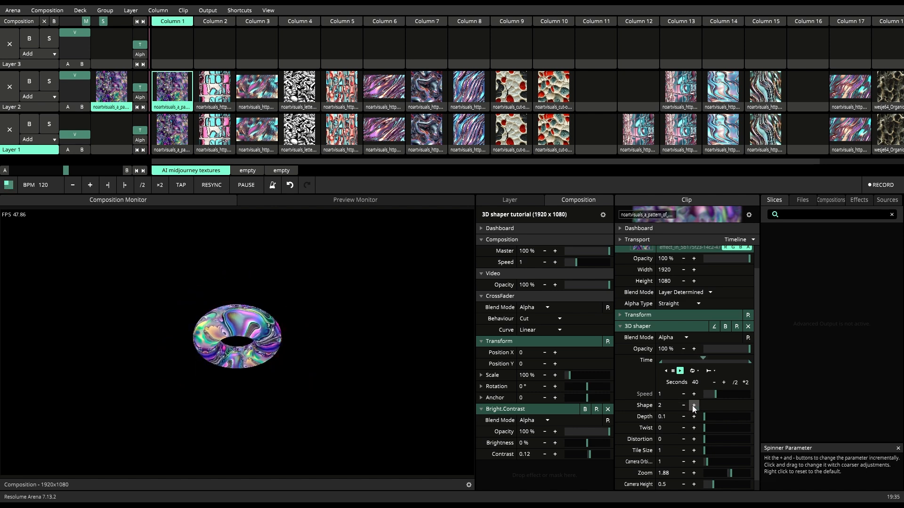
pyautogui.click(694, 406)
pyautogui.click(693, 406)
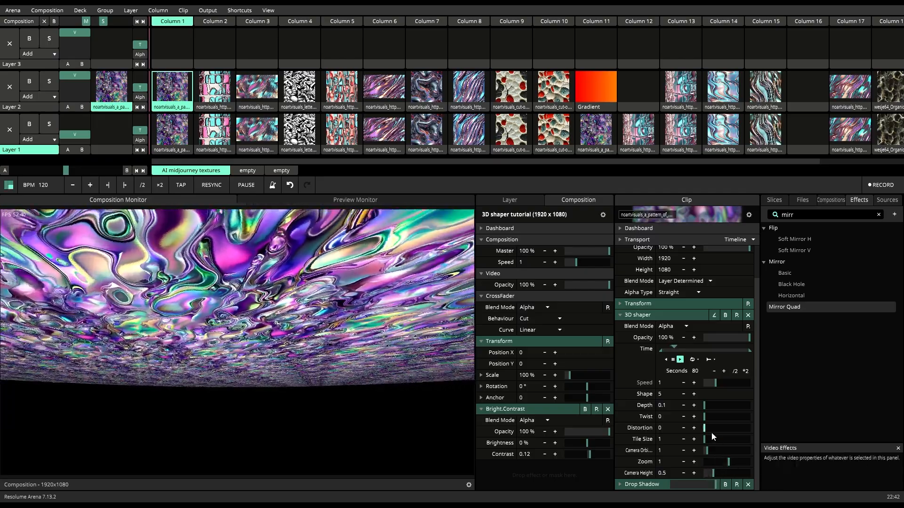
# Lower the 3D shaper's Camera Height to about -1.99, and set Twist to 1 and Distortion to 0.2.
pyautogui.moveTo(716, 473); pyautogui.dragTo(698, 470)
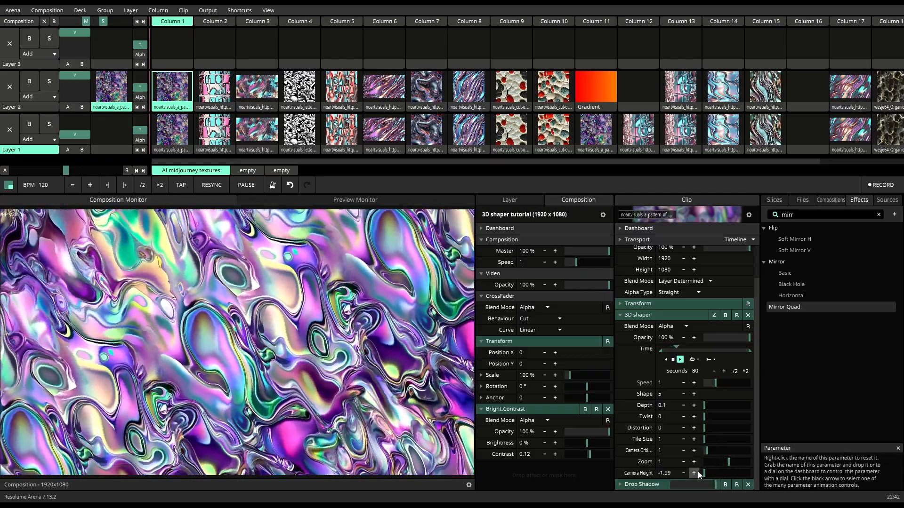
pyautogui.moveTo(709, 420); pyautogui.dragTo(714, 430)
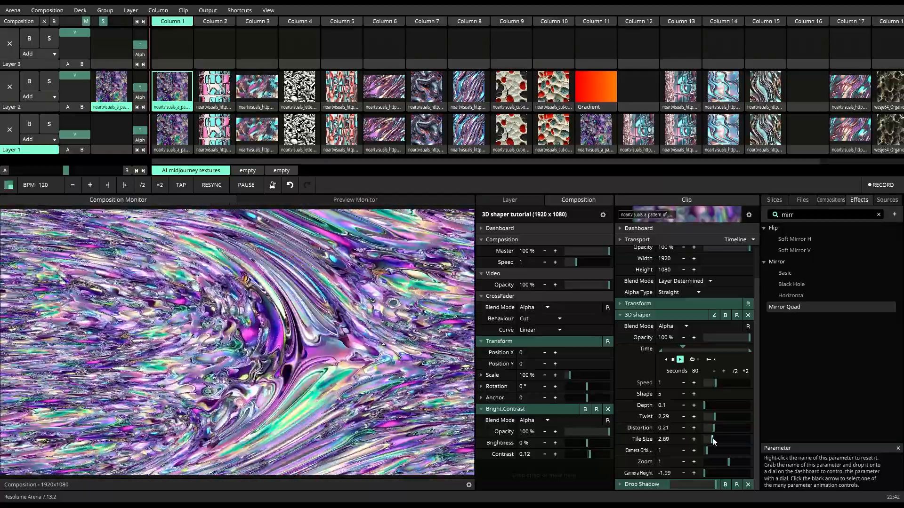
pyautogui.moveTo(718, 417); pyautogui.dragTo(709, 439)
pyautogui.scroll(1, 715, 435)
pyautogui.scroll(-1, 717, 458)
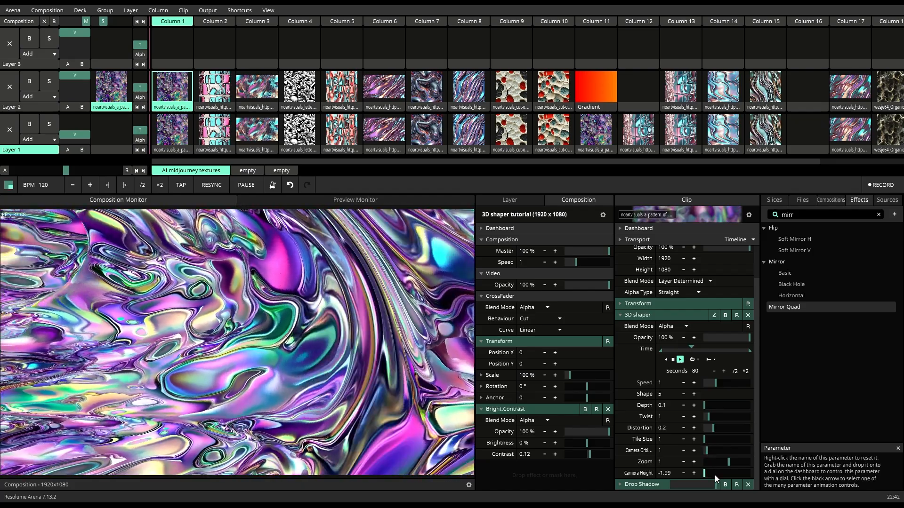
# Set the Camera Height back to 0.5 and lower the 3D shaper's Shape to 0.
pyautogui.click(714, 473)
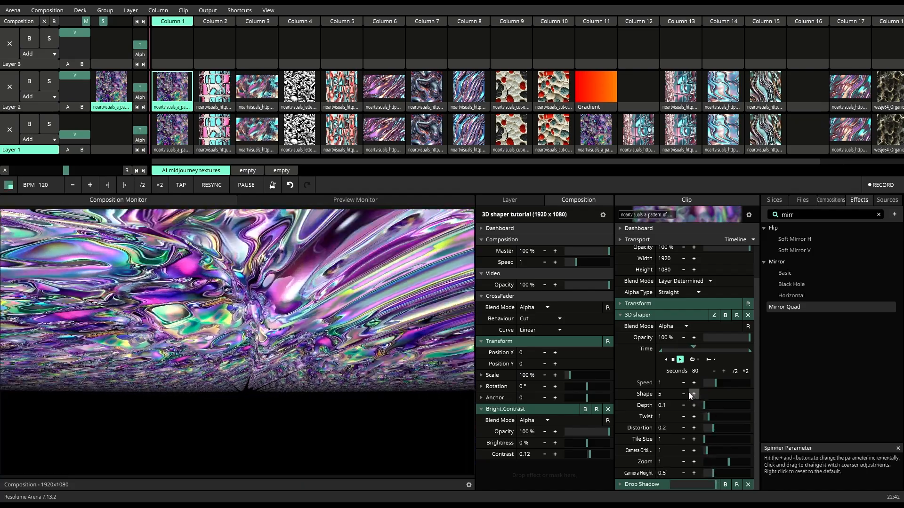
pyautogui.click(684, 394)
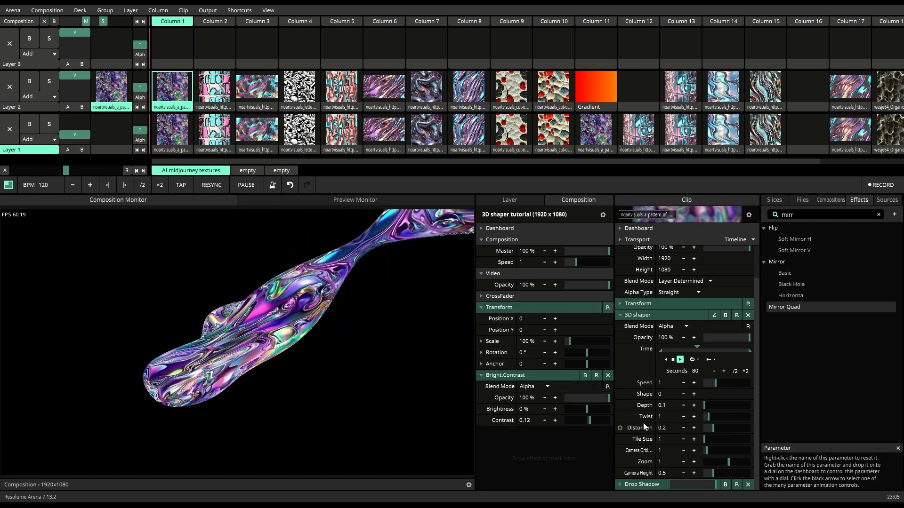
# Animate the 3D shaper's Distortion parameter in beats and halve its loop duration to 2 beats.
pyautogui.click(597, 327)
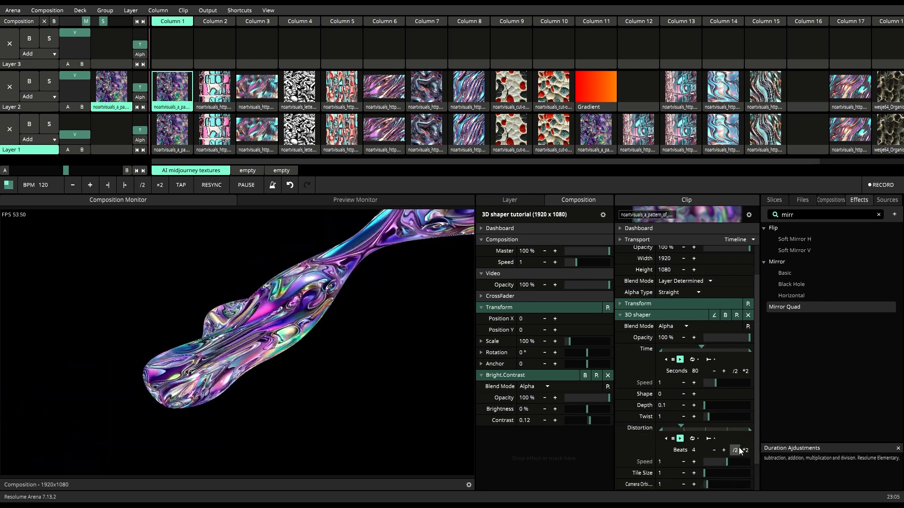
pyautogui.click(741, 450)
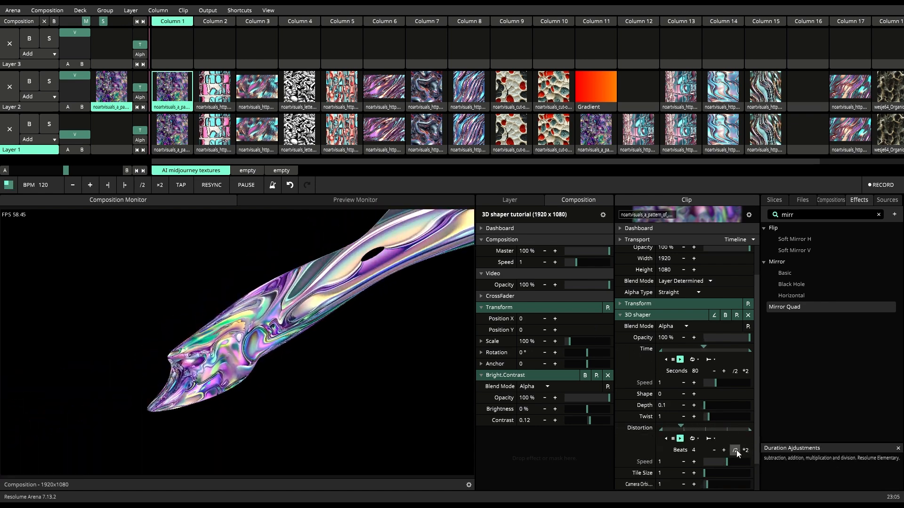
# Step the Shape from 0 up to 5 and back down to 3 while the Distortion animation plays.
pyautogui.click(694, 395)
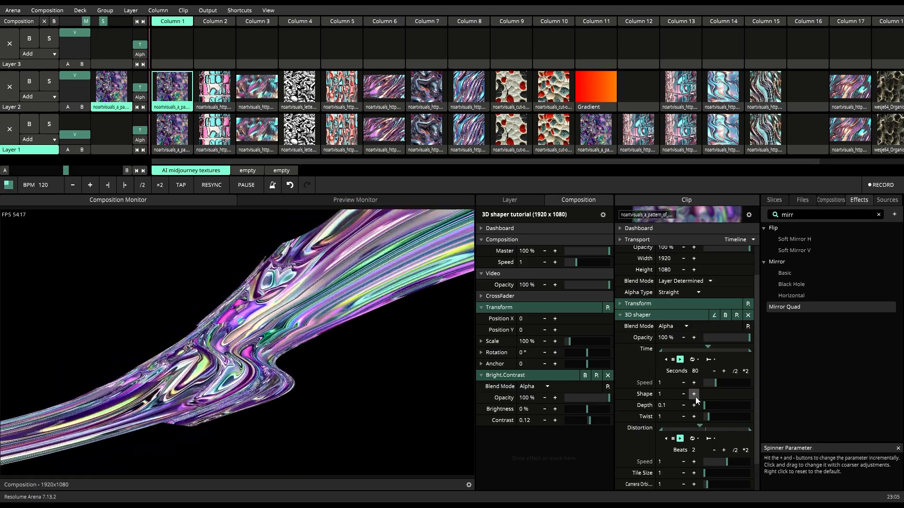
pyautogui.click(693, 395)
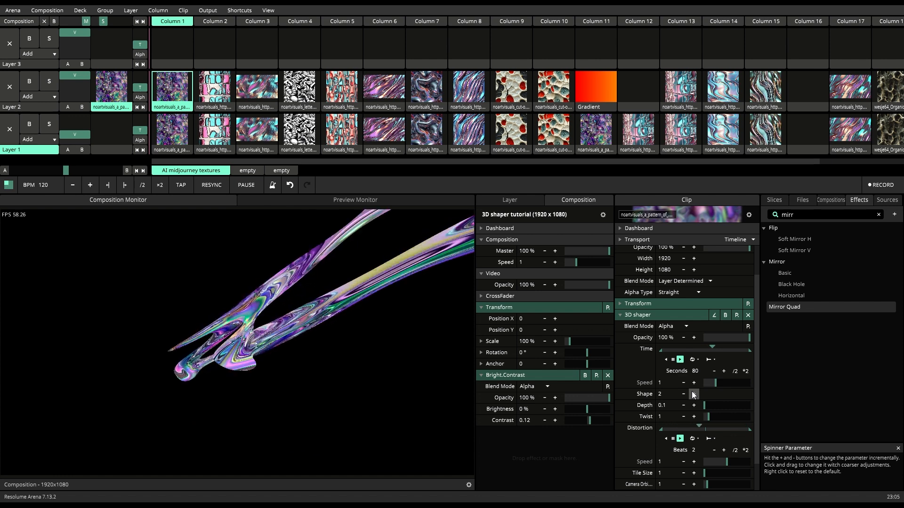
pyautogui.click(693, 394)
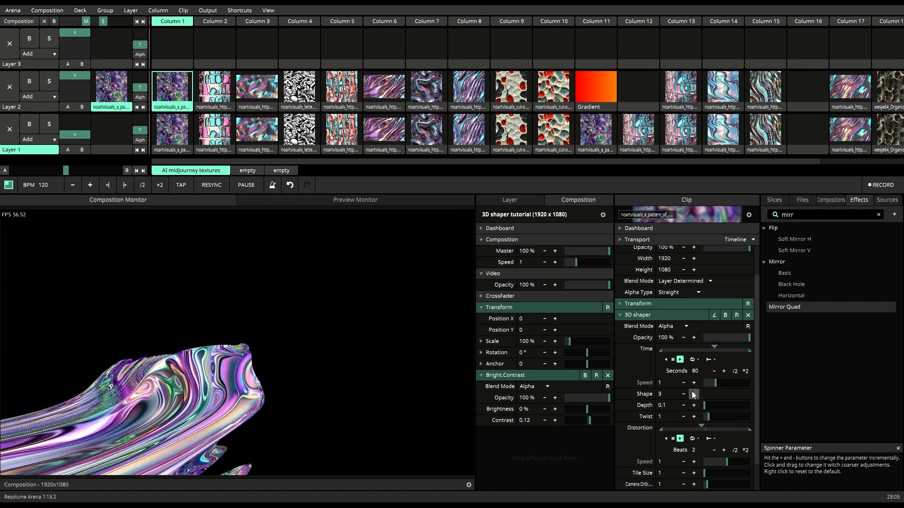
pyautogui.click(693, 395)
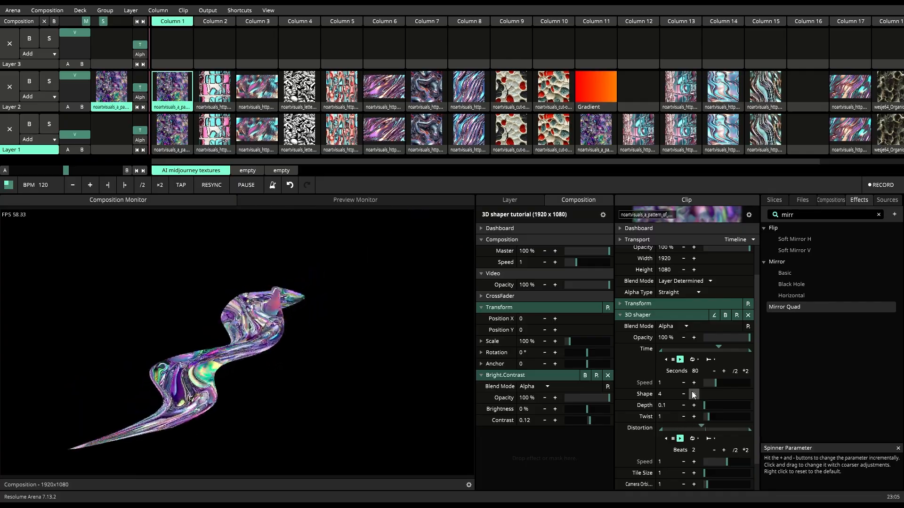
pyautogui.click(693, 394)
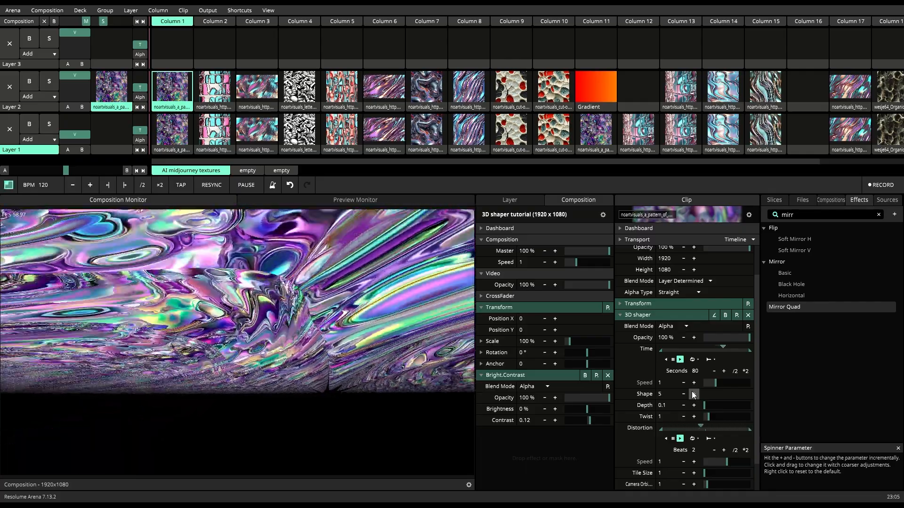
pyautogui.click(685, 395)
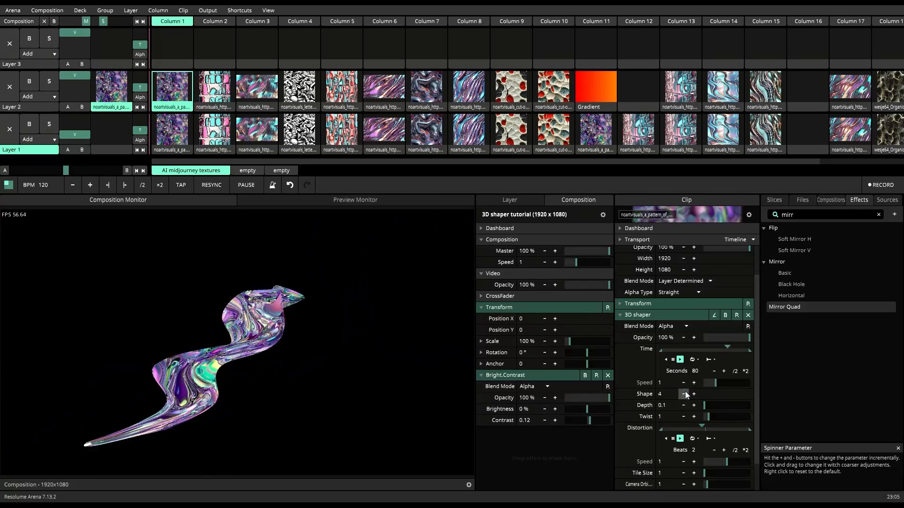
pyautogui.click(684, 395)
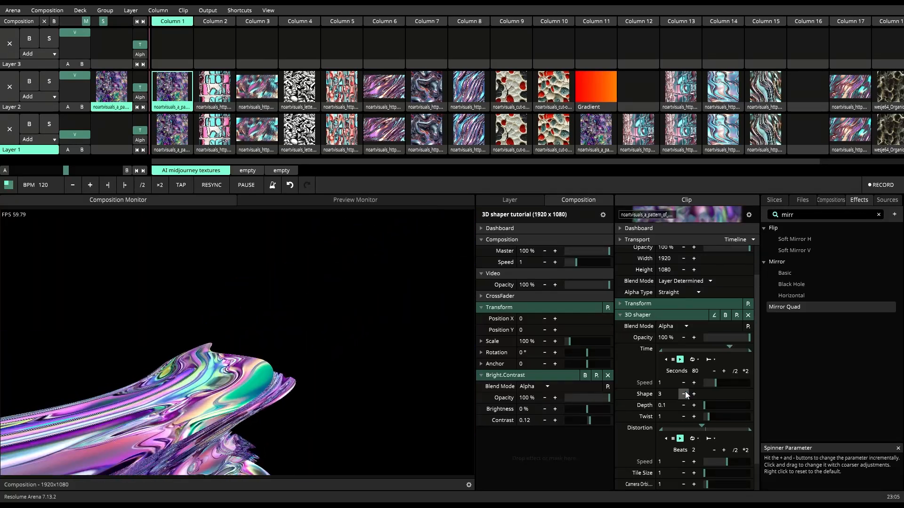
# Step the 3D shaper's Shape down to 0 while the Distortion animation plays.
pyautogui.click(685, 395)
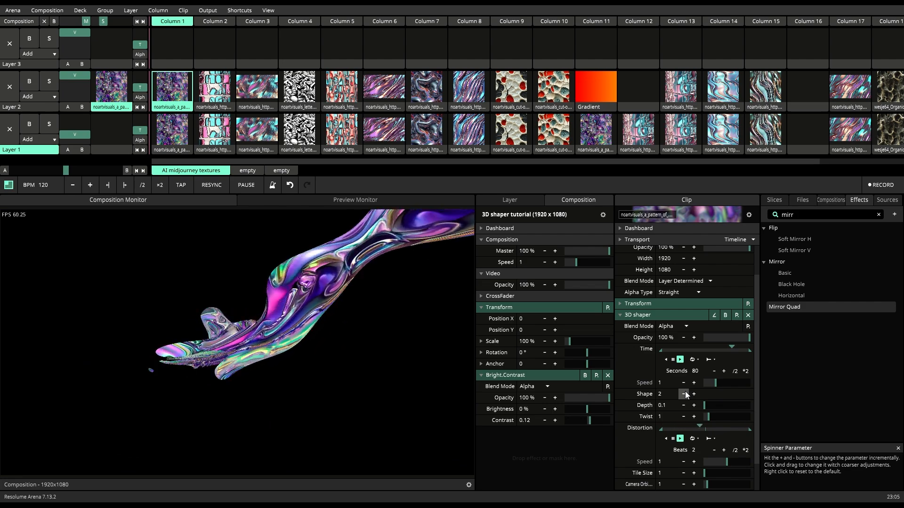
pyautogui.click(685, 395)
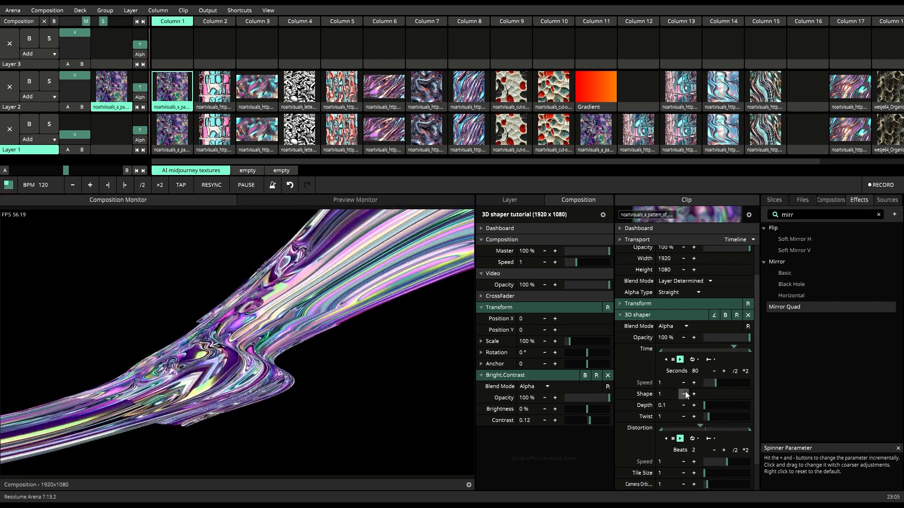
pyautogui.click(685, 394)
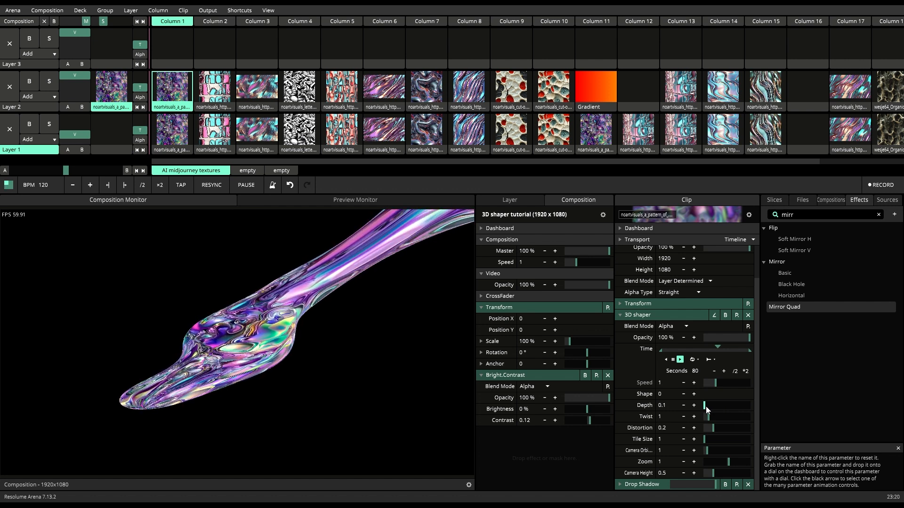
# Raise the 3D shaper's Depth to about 0.61 and step the Shape up to 3.
pyautogui.moveTo(704, 405); pyautogui.dragTo(712, 408)
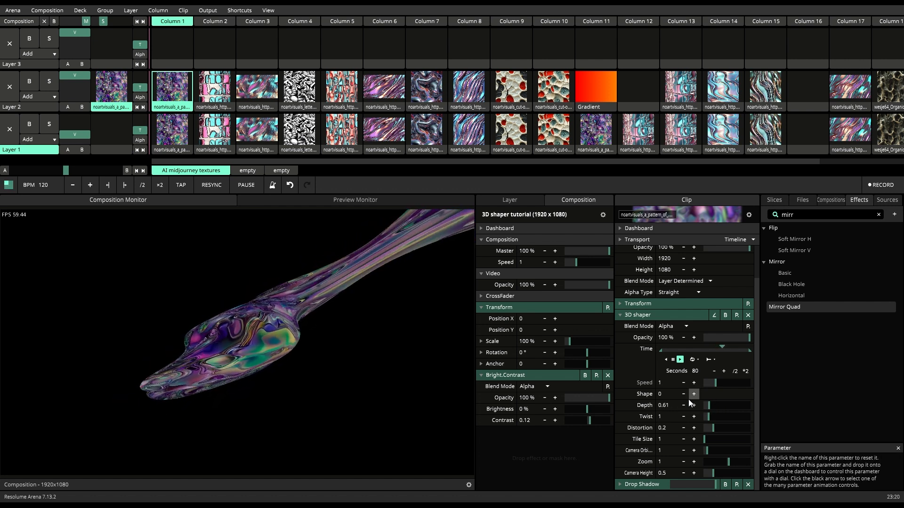
pyautogui.click(693, 395)
pyautogui.click(694, 394)
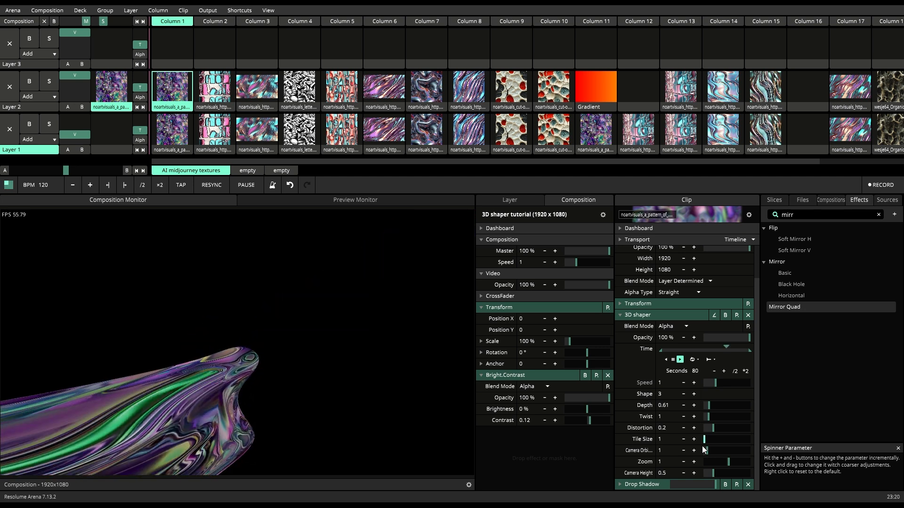
# Frame the Shape 3 object with Zoom about -0.42 and Camera Height about -1.99, and set its Depth to about 1.02.
pyautogui.moveTo(729, 462); pyautogui.dragTo(712, 461)
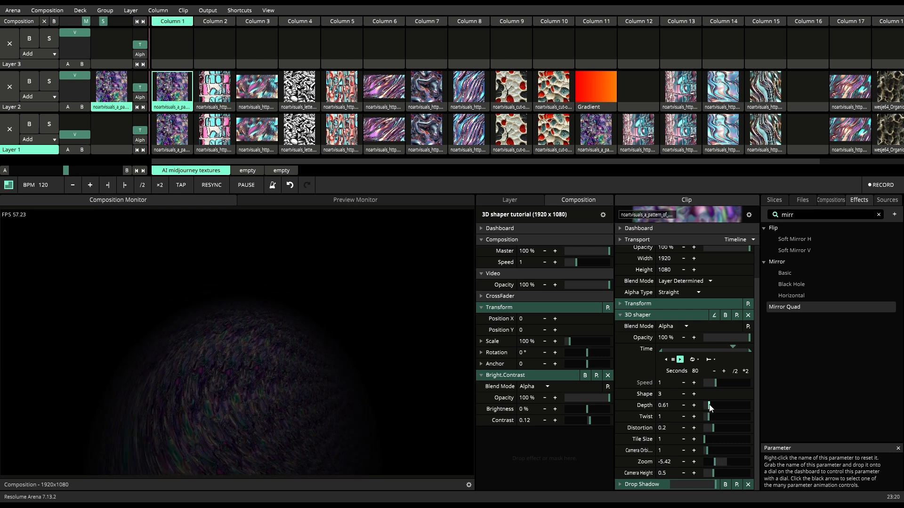
pyautogui.moveTo(714, 408); pyautogui.dragTo(704, 408)
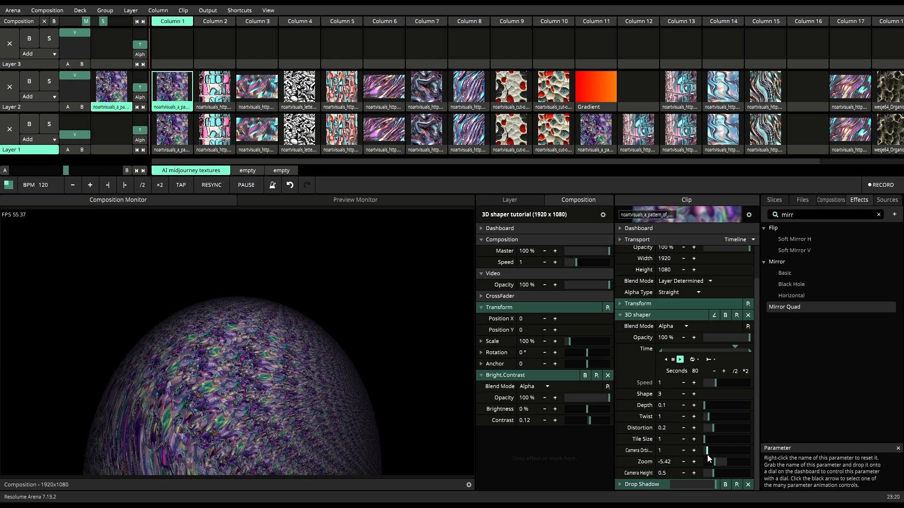
pyautogui.moveTo(712, 473)
pyautogui.mouseDown()
pyautogui.moveTo(697, 468)
pyautogui.moveTo(726, 465)
pyautogui.mouseUp()
pyautogui.moveTo(702, 406); pyautogui.dragTo(713, 408)
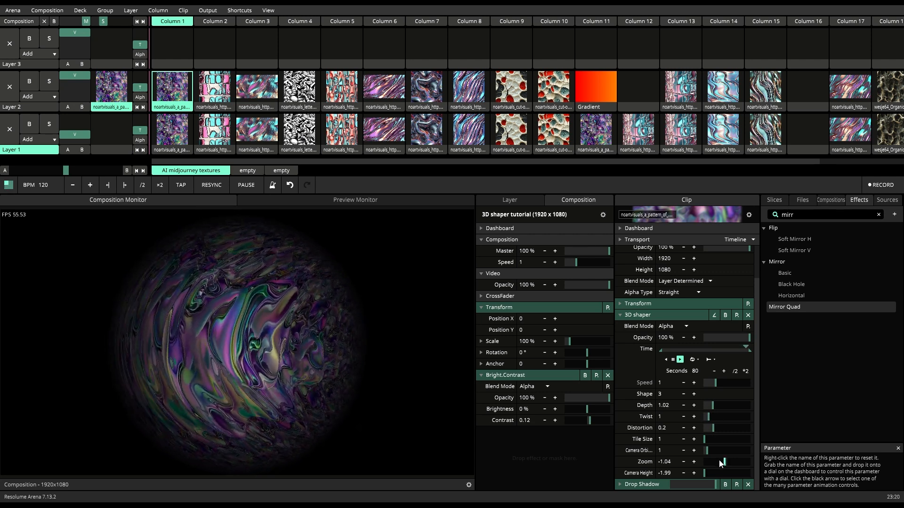
pyautogui.moveTo(724, 464); pyautogui.dragTo(726, 464)
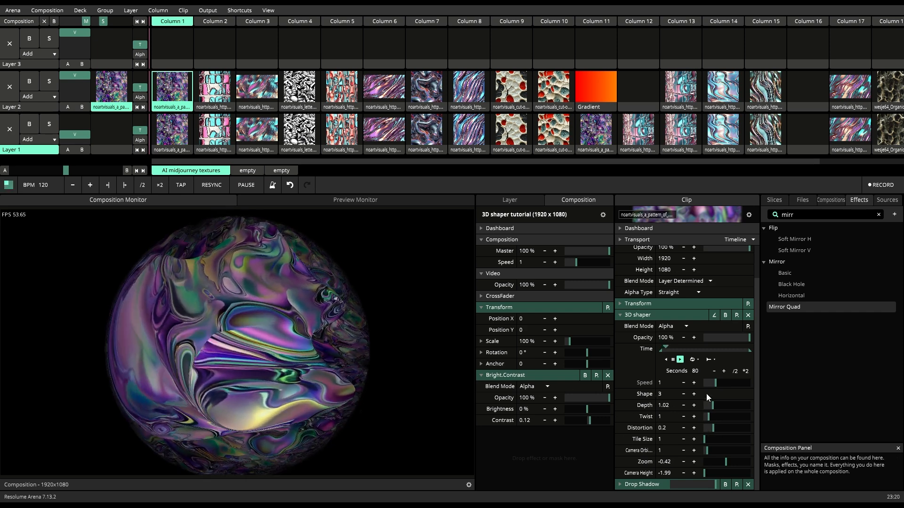
# Set the 3D shaper's Depth to about 0.51 and Camera Height to 0.5, and step the Shape down to 1.
pyautogui.moveTo(712, 403); pyautogui.dragTo(708, 422)
pyautogui.moveTo(705, 473); pyautogui.dragTo(714, 474)
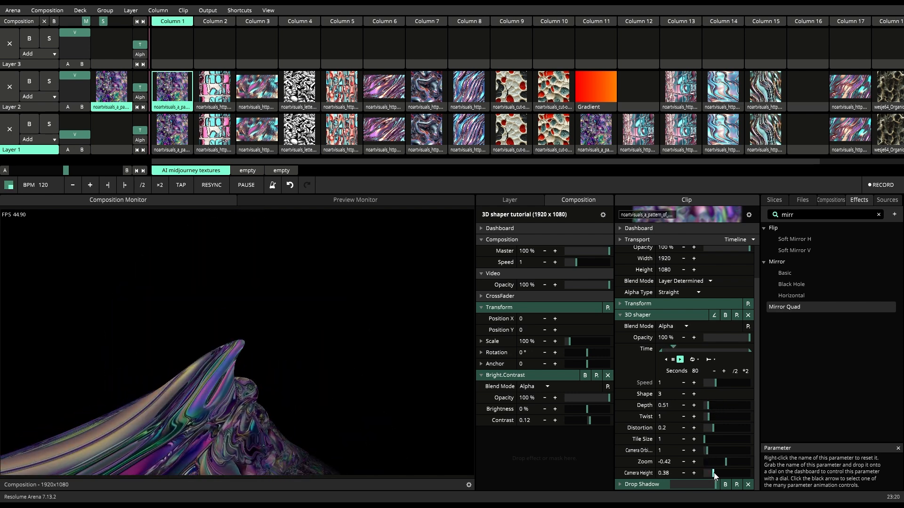
pyautogui.click(693, 394)
pyautogui.click(683, 394)
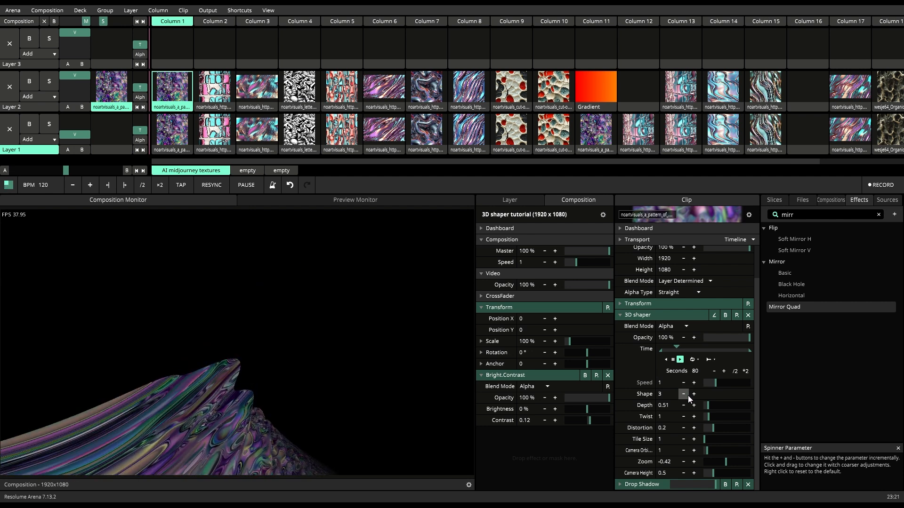
pyautogui.click(688, 397)
# Try Depth about 1.48 and Camera Height about 0.62, and reset Depth to 0.1, Zoom to 1 and Camera Height to 0.5.
pyautogui.moveTo(725, 460); pyautogui.dragTo(725, 450)
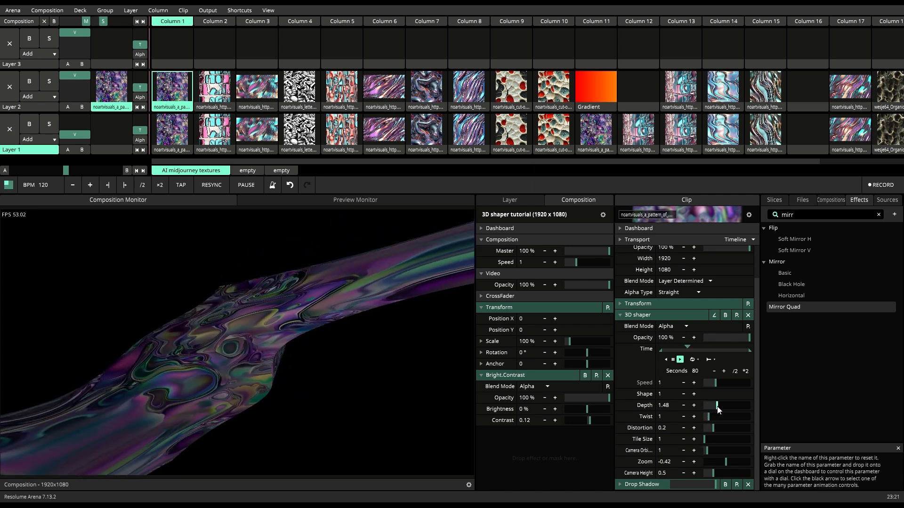
pyautogui.moveTo(719, 410); pyautogui.dragTo(711, 412)
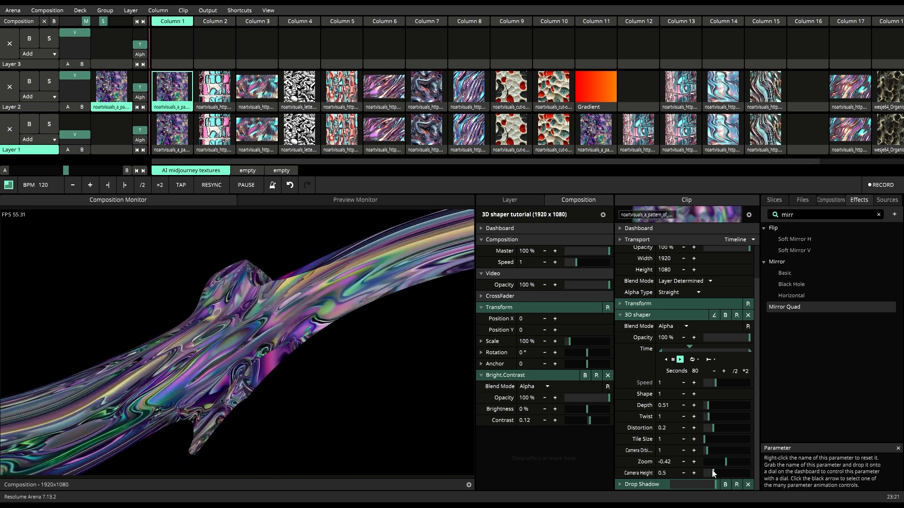
pyautogui.moveTo(711, 470); pyautogui.dragTo(713, 462)
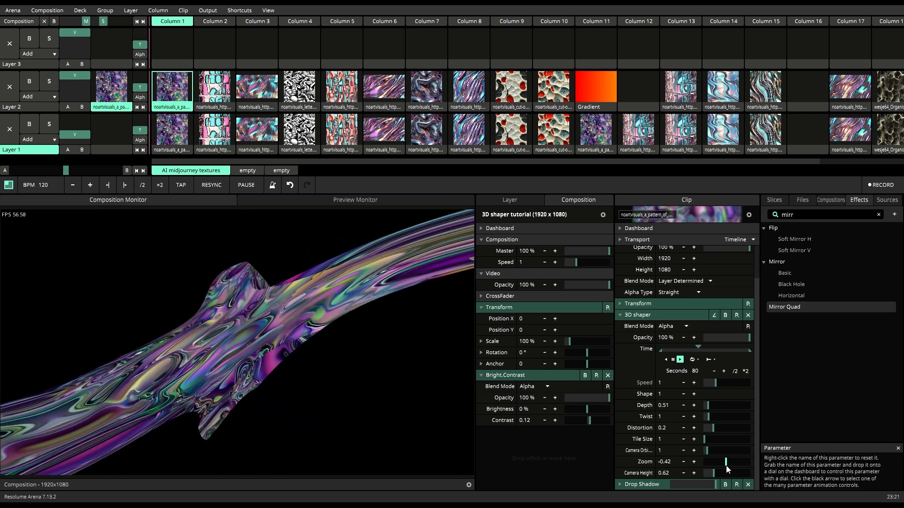
pyautogui.moveTo(715, 464); pyautogui.dragTo(724, 464)
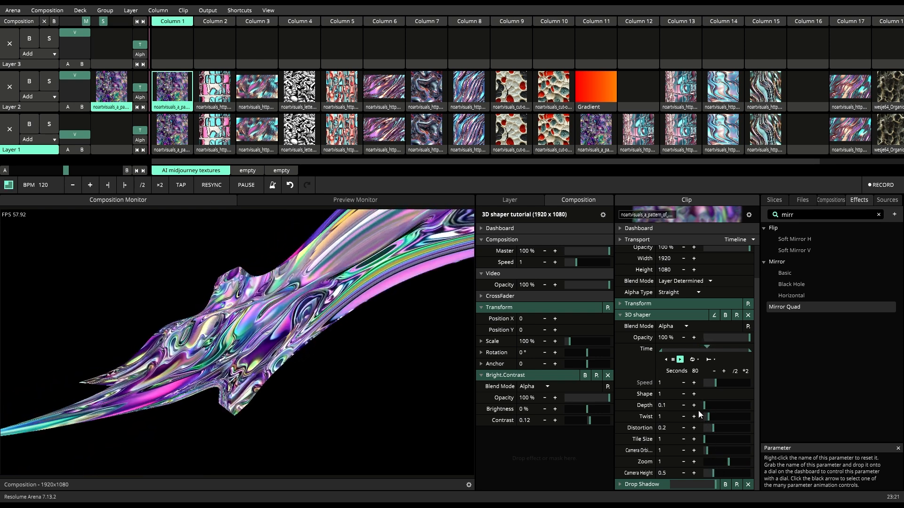
# Try Twist 2.5 with Distortion 0.59 on Shape 0, and Twist 0.83 with Distortion 0.23 on Shape 1.
pyautogui.click(684, 394)
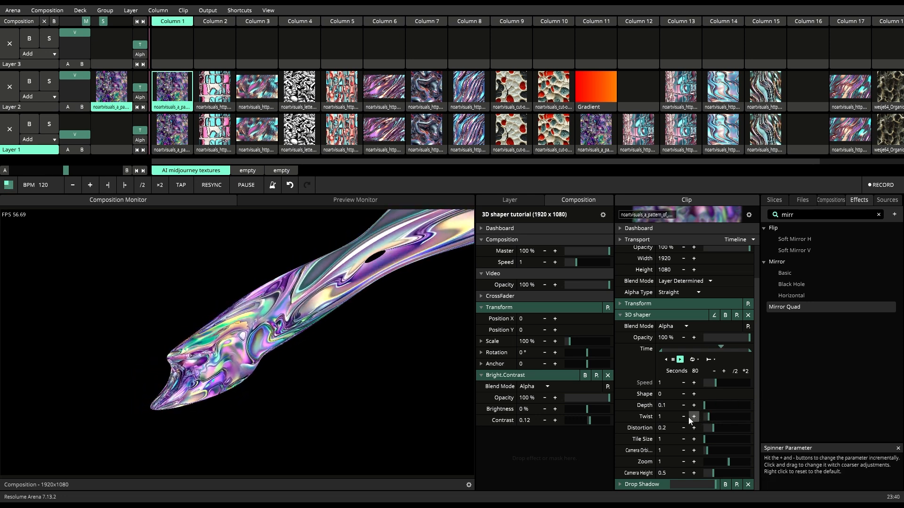
pyautogui.moveTo(714, 429)
pyautogui.mouseDown()
pyautogui.moveTo(731, 428)
pyautogui.moveTo(714, 420)
pyautogui.mouseUp()
pyautogui.click(692, 395)
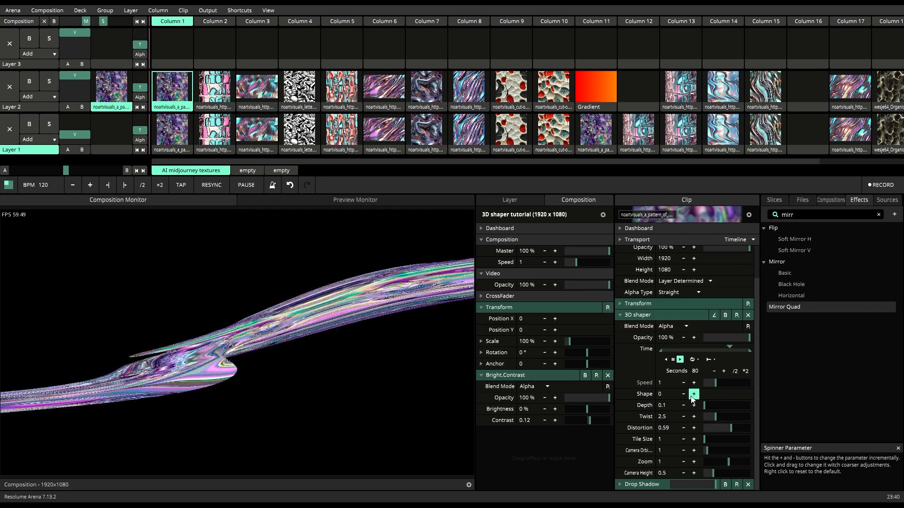
pyautogui.moveTo(732, 427)
pyautogui.mouseDown()
pyautogui.moveTo(707, 429)
pyautogui.moveTo(725, 428)
pyautogui.moveTo(708, 419)
pyautogui.moveTo(723, 430)
pyautogui.moveTo(714, 429)
pyautogui.mouseUp()
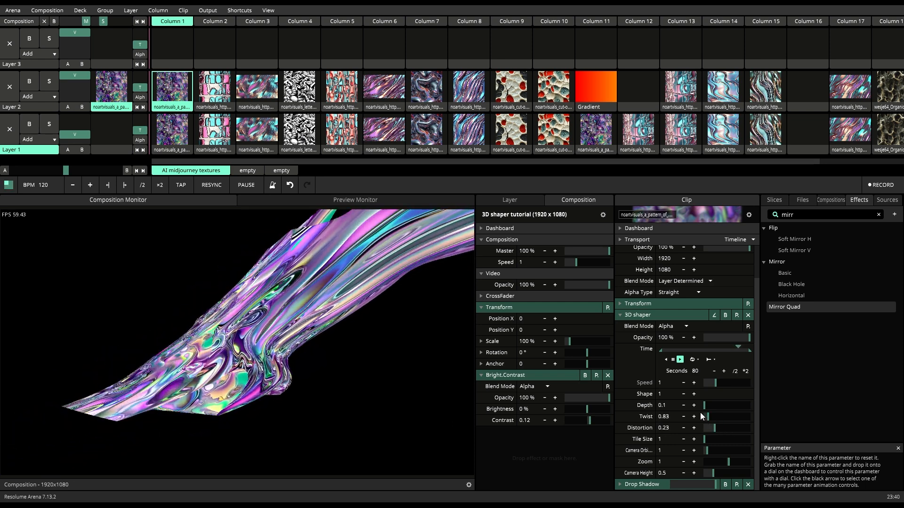
# Switch to Shape 2 with Twist about 1.88 and Distortion about 0.6, and vary the Depth to 1.38 and back to 0.51.
pyautogui.click(691, 393)
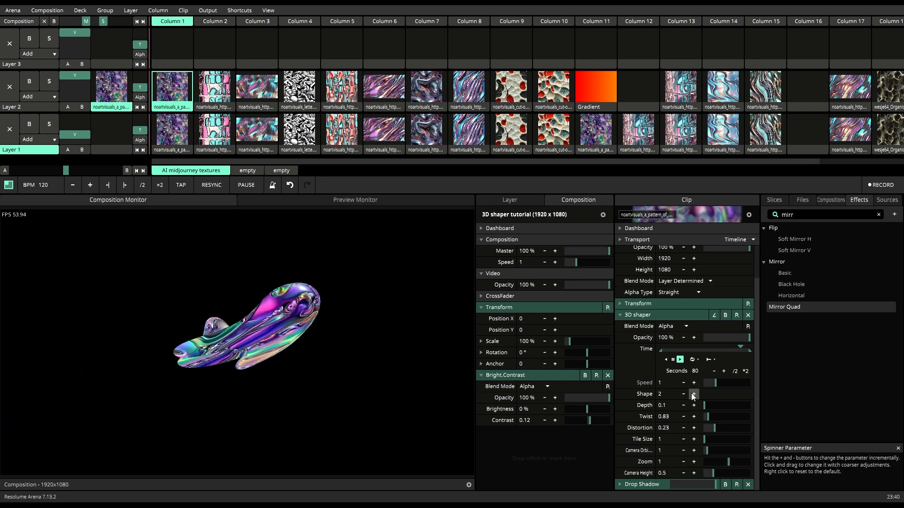
pyautogui.moveTo(717, 428); pyautogui.dragTo(732, 427)
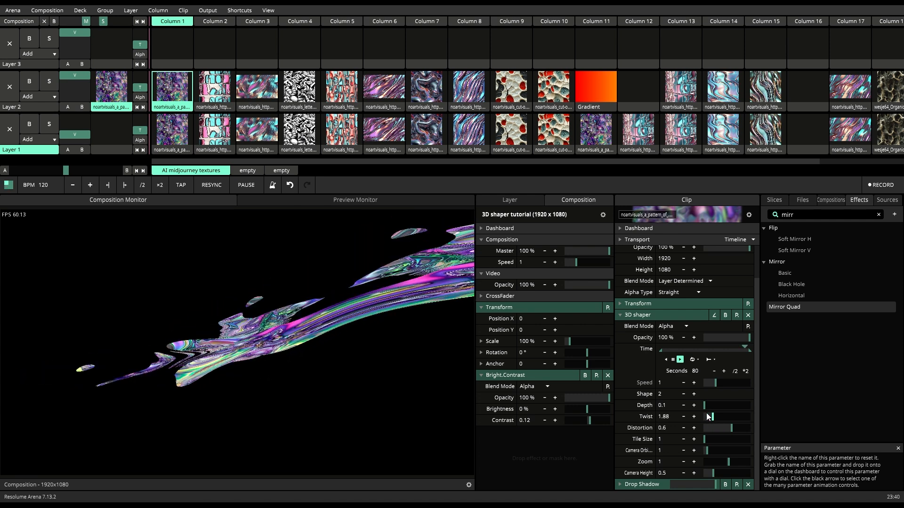
pyautogui.moveTo(704, 408); pyautogui.dragTo(716, 410)
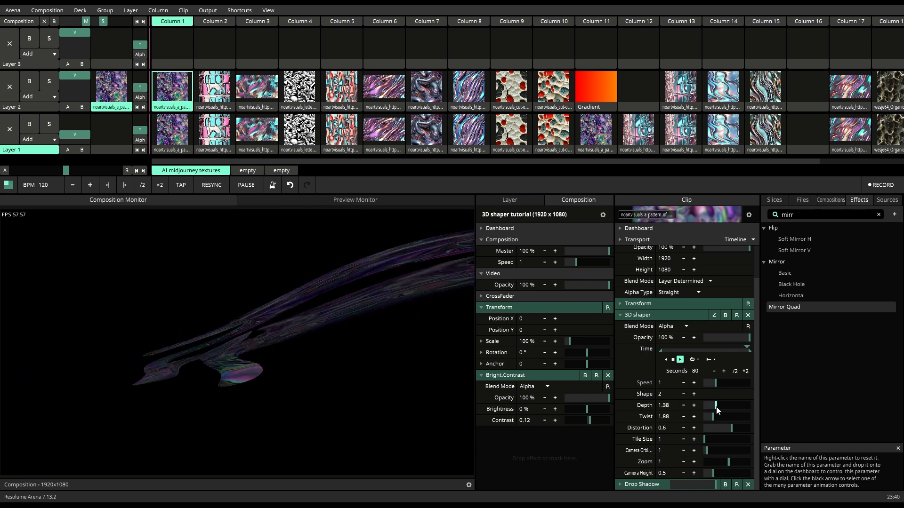
# Step the 3D shaper's Shape up to 5 and lower the Camera Height to about -1.99.
pyautogui.click(693, 395)
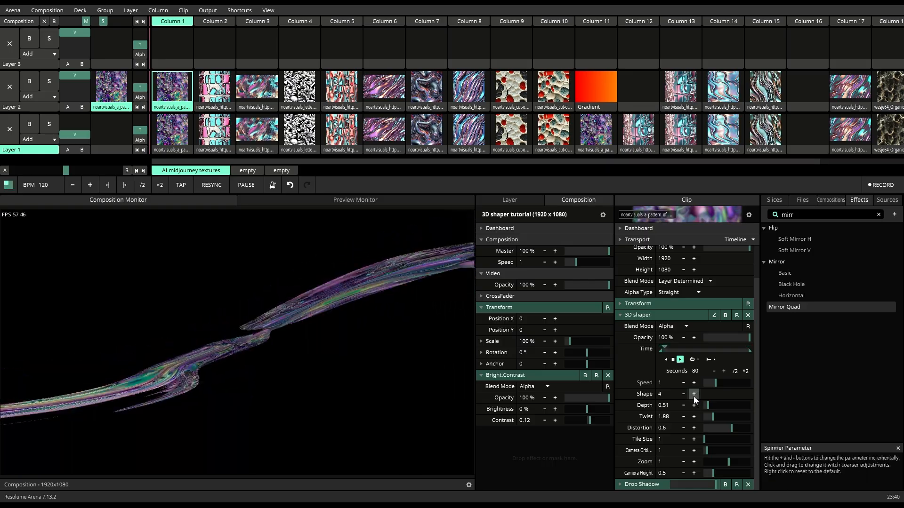
pyautogui.click(694, 395)
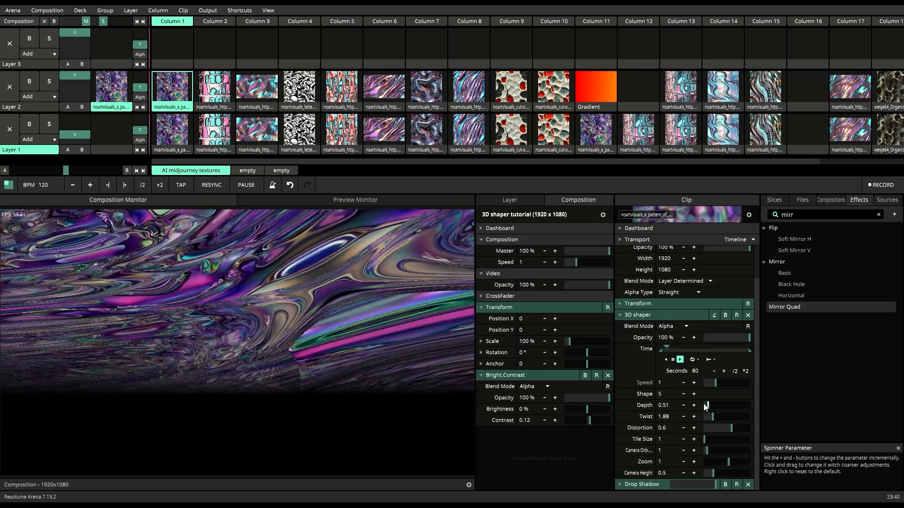
pyautogui.moveTo(717, 472); pyautogui.dragTo(701, 468)
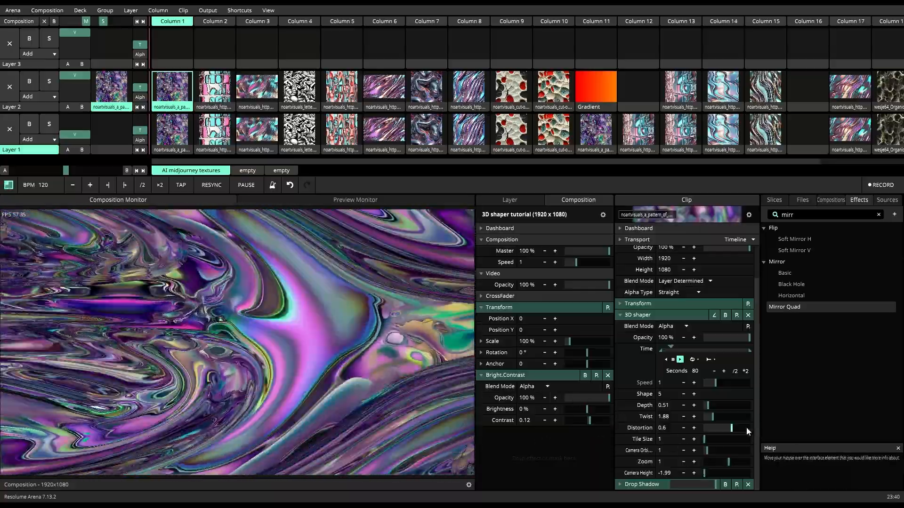
# Raise the Twist to about 5.52, and reset Distortion to 0.2, Camera Height to 0.5 and Twist to 1.
pyautogui.moveTo(713, 419); pyautogui.dragTo(733, 426)
pyautogui.rightClick(733, 426)
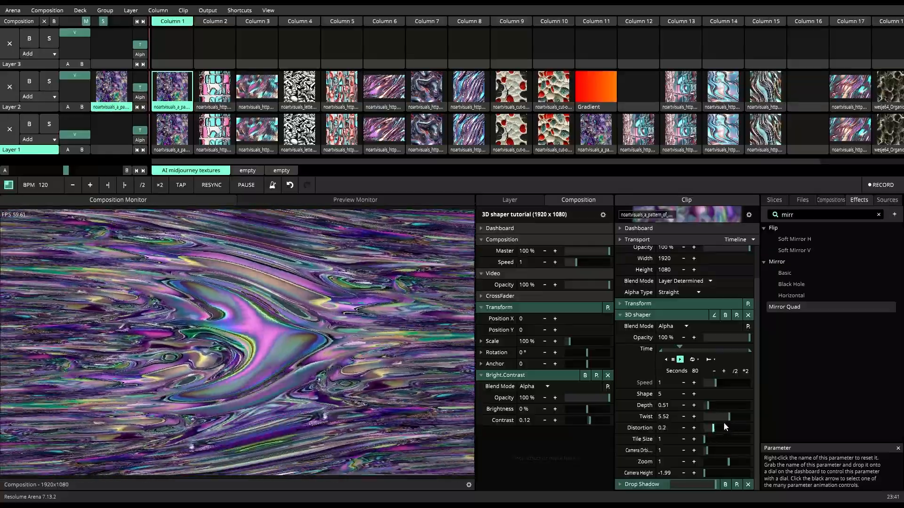
pyautogui.rightClick(706, 473)
pyautogui.rightClick(719, 417)
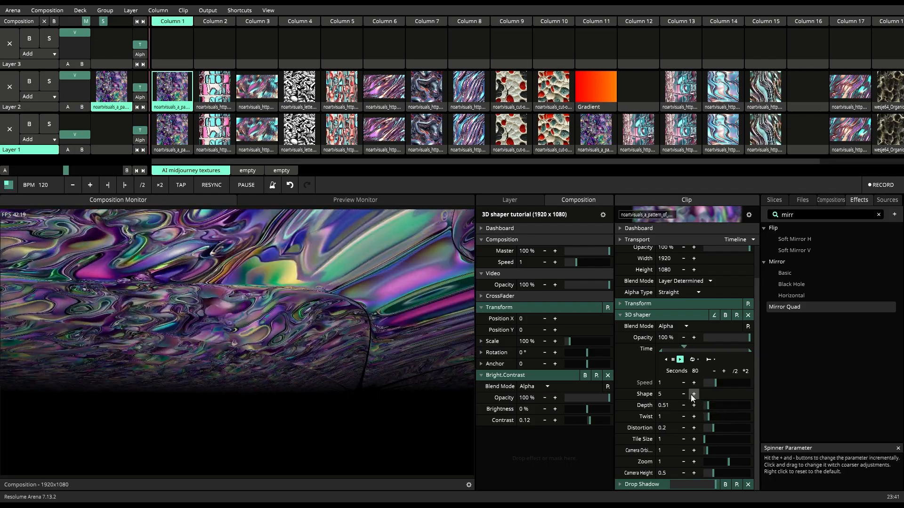
# Step the Shape down to 3 and set Twist to 0, Distortion to about 0.61 and Zoom to about -1.25.
pyautogui.click(688, 398)
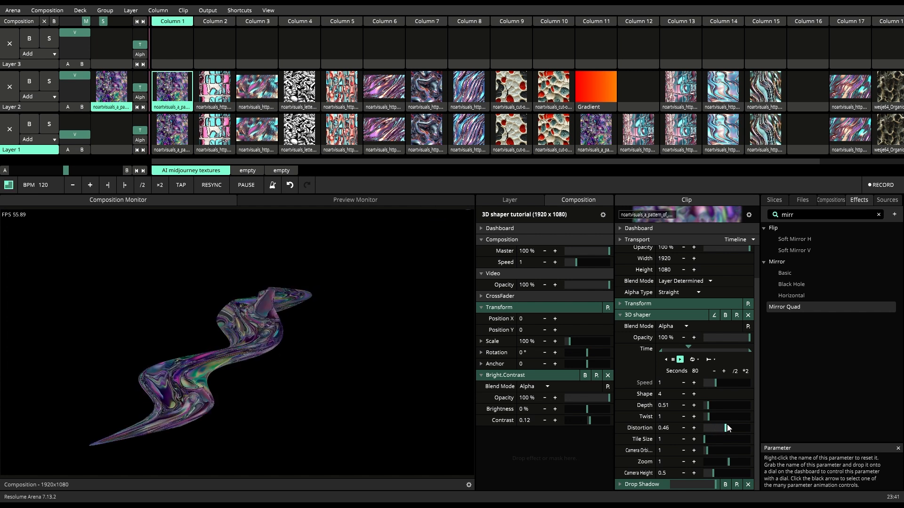
pyautogui.moveTo(709, 419); pyautogui.dragTo(693, 409)
pyautogui.click(682, 395)
pyautogui.moveTo(728, 462); pyautogui.dragTo(724, 462)
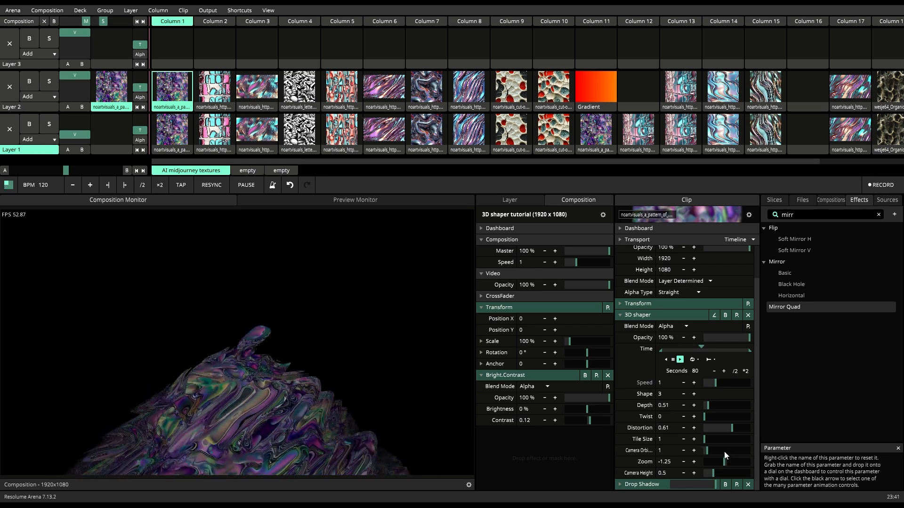
pyautogui.moveTo(704, 408)
pyautogui.mouseDown()
pyautogui.moveTo(712, 422)
pyautogui.moveTo(702, 416)
pyautogui.mouseUp()
# Step the Shape down to 0 and reset Twist to 1, Distortion to 0.2 and Zoom to 1.
pyautogui.click(683, 394)
pyautogui.click(683, 394)
pyautogui.click(683, 395)
pyautogui.rightClick(717, 418)
pyautogui.rightClick(720, 428)
pyautogui.rightClick(725, 462)
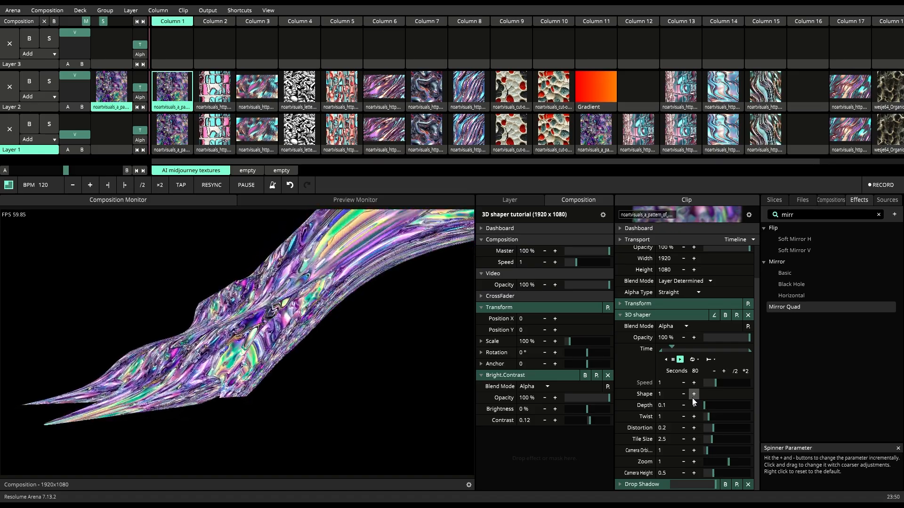
# Set the 3D shaper's Tile Size to about 2.69 and Depth to about 0.41, and raise the Shape to 2.
pyautogui.moveTo(721, 438); pyautogui.dragTo(713, 439)
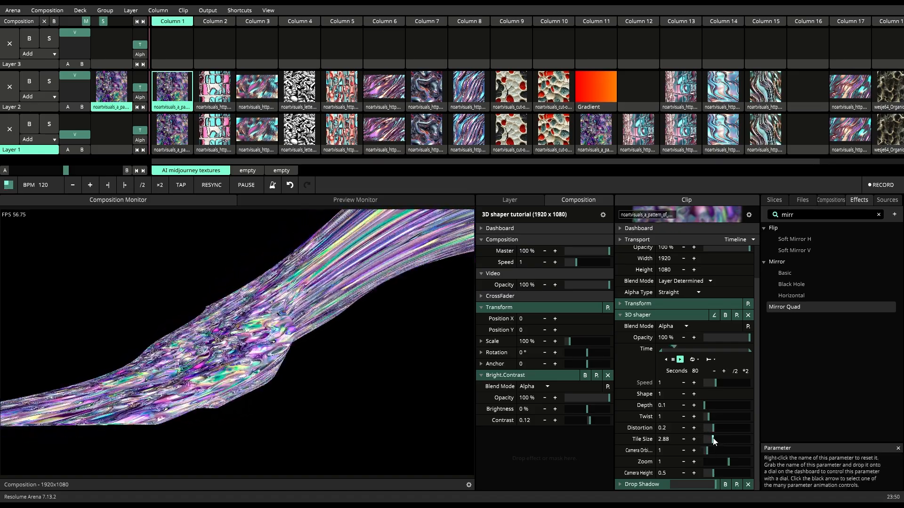
pyautogui.moveTo(706, 407); pyautogui.dragTo(707, 407)
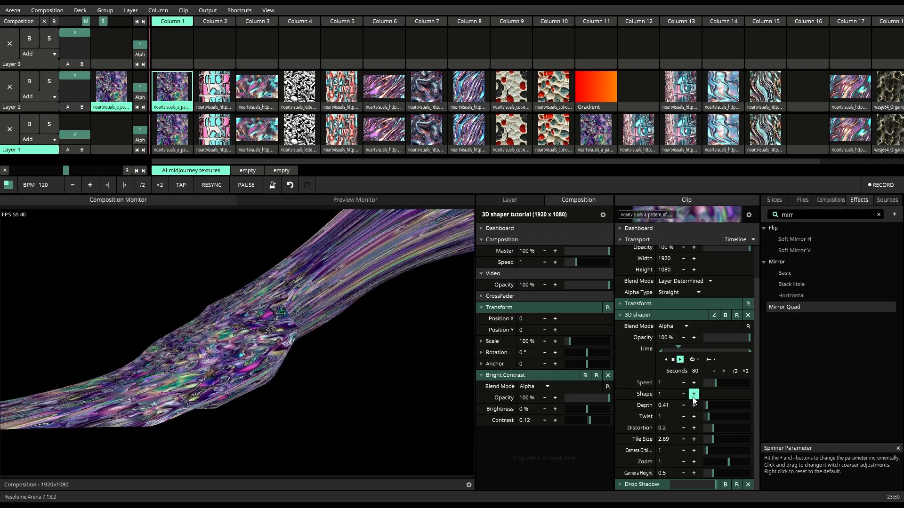
pyautogui.click(694, 394)
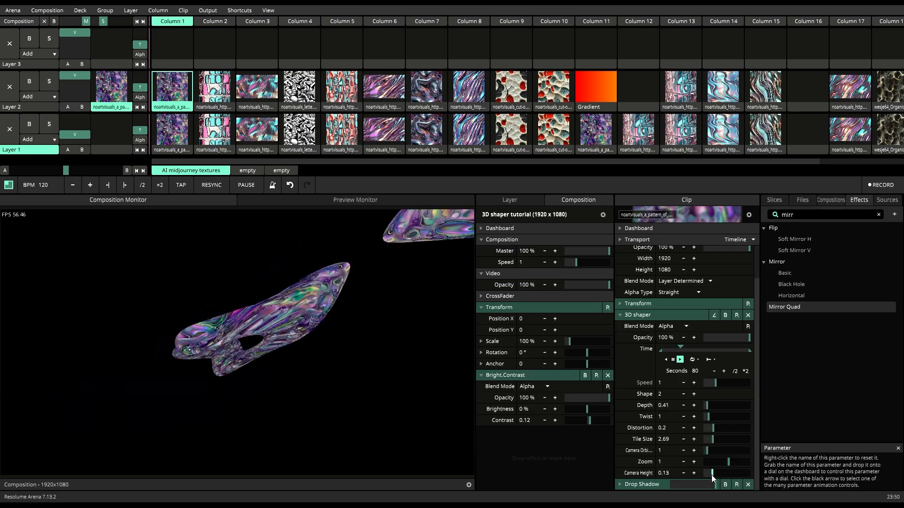
# Set Camera Height to about -1.87, Tile Size to about 1.75 and Zoom to about -1.04, and raise the Shape to 3.
pyautogui.moveTo(711, 473); pyautogui.dragTo(705, 474)
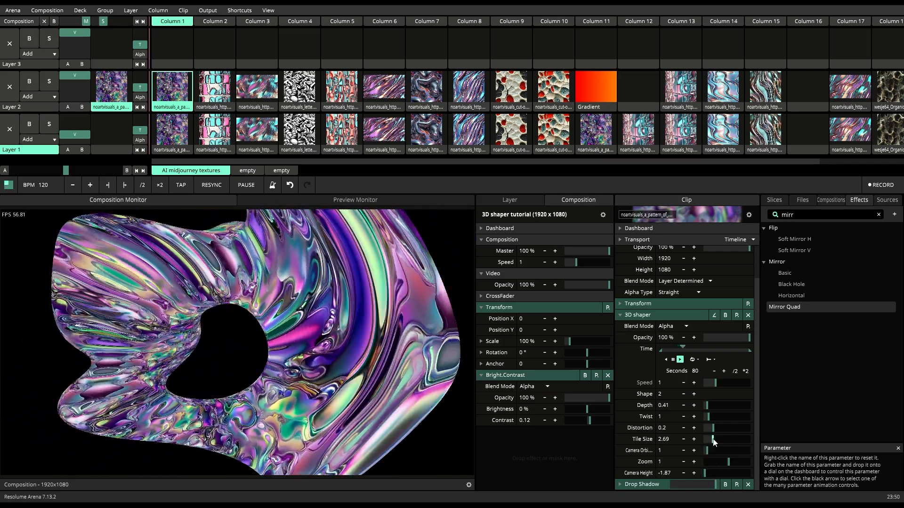
pyautogui.moveTo(708, 442); pyautogui.dragTo(725, 464)
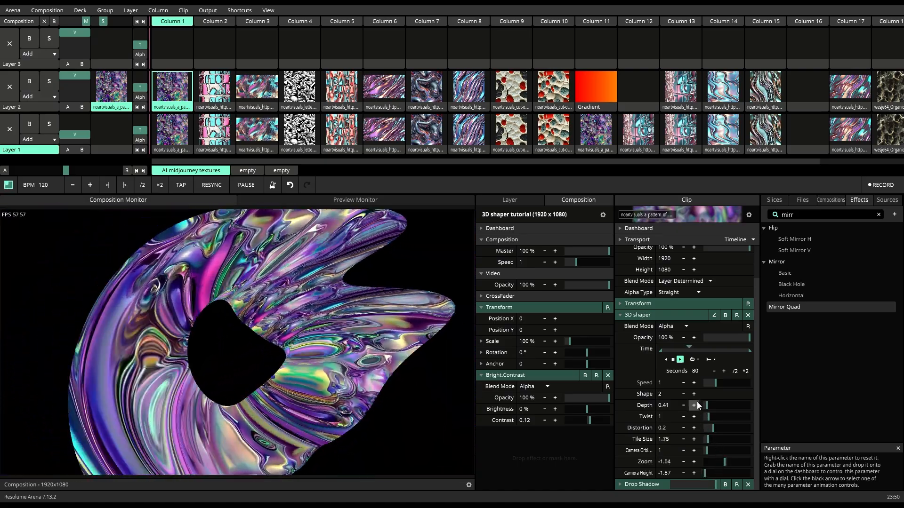
pyautogui.click(694, 394)
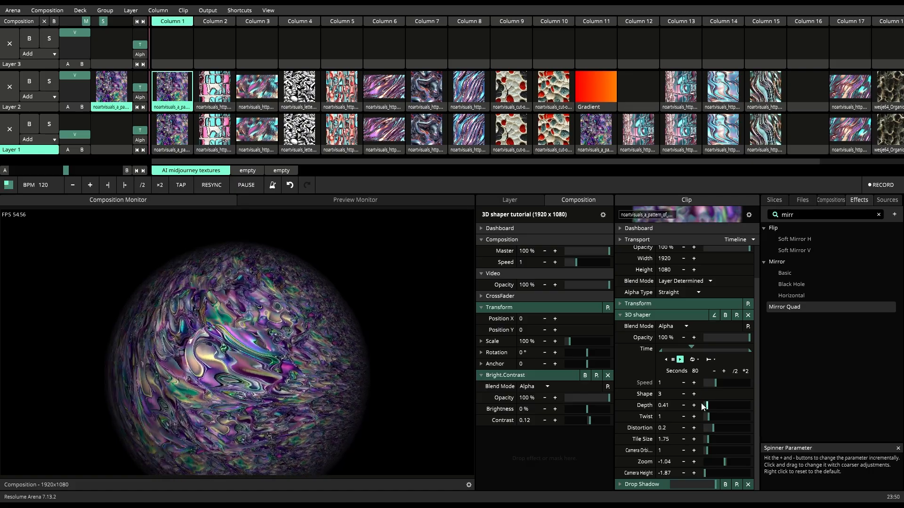
# Raise the Shape to 4 and set the 3D shaper's Tile Size to about 2.78 and Zoom to about -1.88.
pyautogui.moveTo(710, 441); pyautogui.dragTo(732, 443)
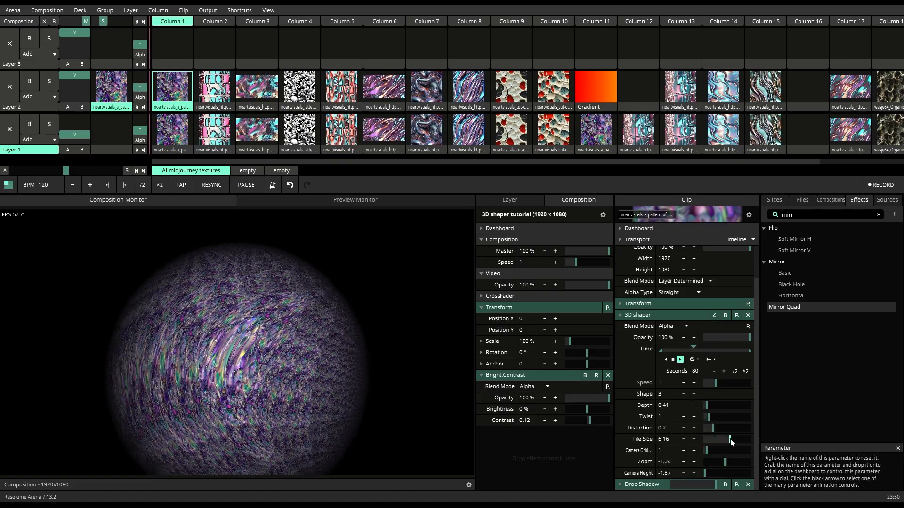
pyautogui.click(694, 396)
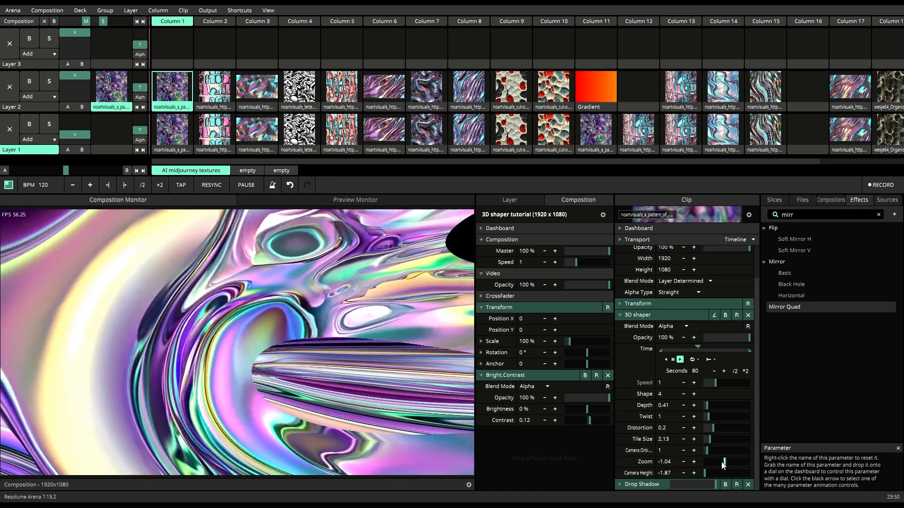
pyautogui.moveTo(718, 462); pyautogui.dragTo(723, 465)
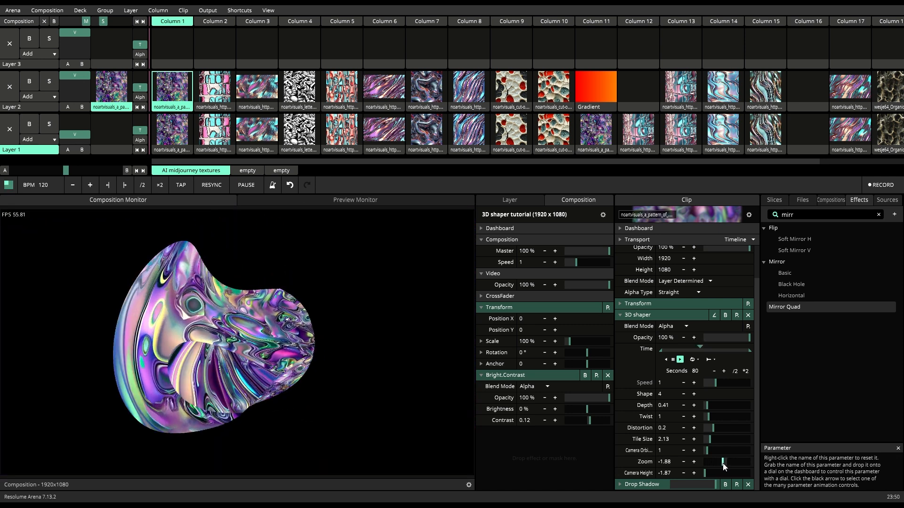
pyautogui.moveTo(712, 436); pyautogui.dragTo(721, 440)
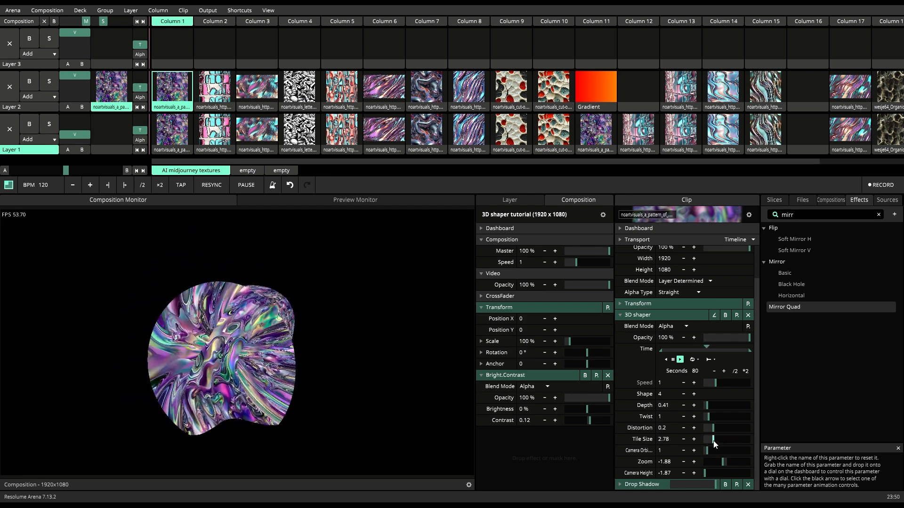
# Raise the Shape to 5 and set Twist to about 3.23, Distortion to about 0.48, Tile Size to about 1.09 and Zoom to 2.5.
pyautogui.click(694, 394)
pyautogui.moveTo(722, 461); pyautogui.dragTo(726, 428)
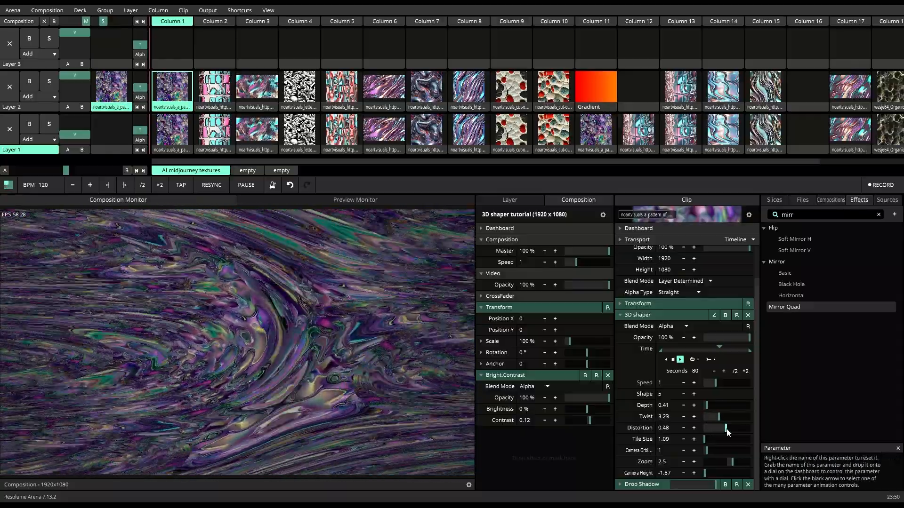
# Reset Camera Height to 0.5, Zoom and Tile Size to 1, Distortion to 0.2 and Twist to 1.
pyautogui.moveTo(711, 470); pyautogui.dragTo(733, 465)
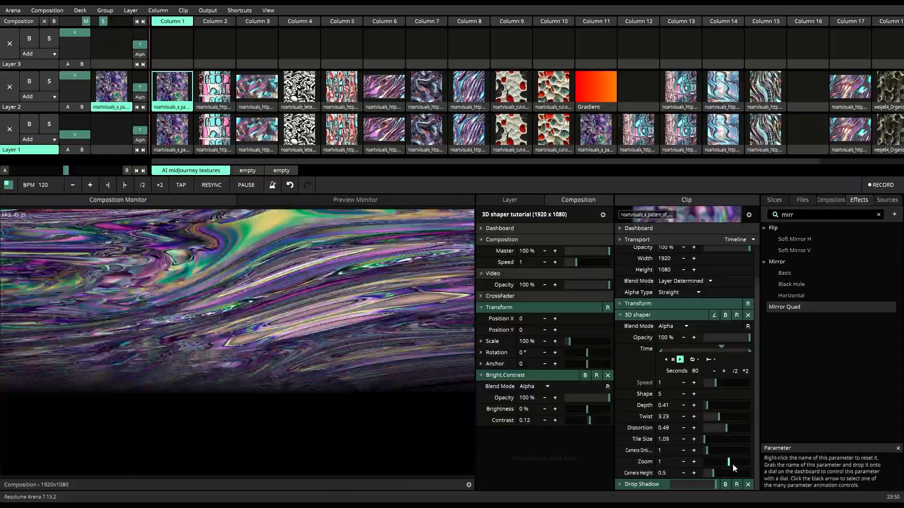
pyautogui.doubleClick(720, 442)
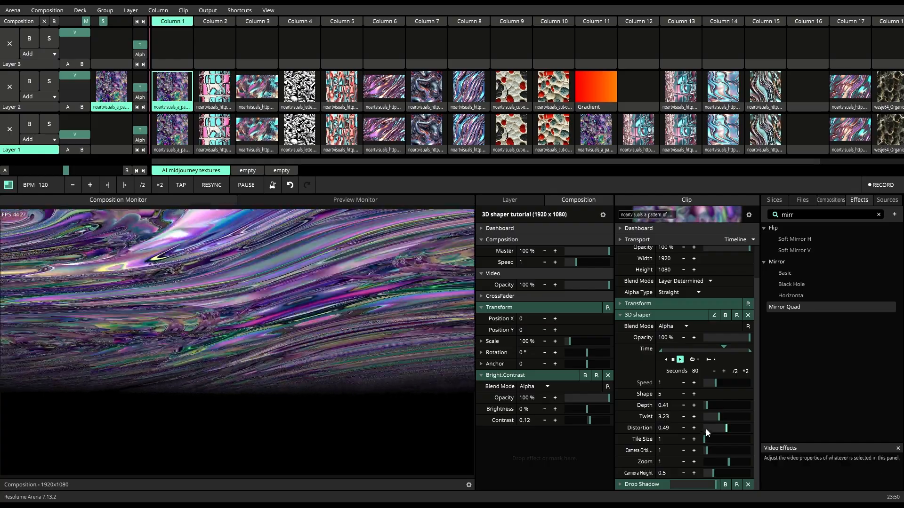
pyautogui.doubleClick(727, 426)
pyautogui.doubleClick(712, 414)
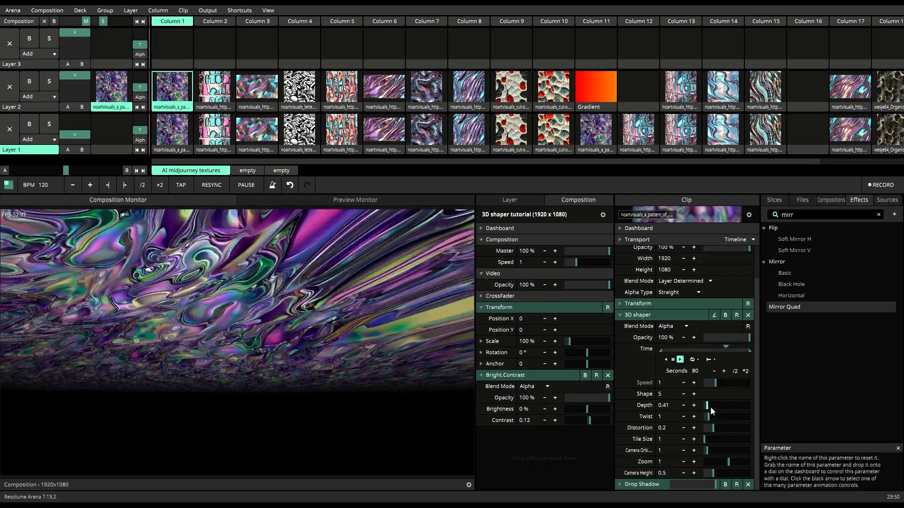
# Reset the 3D shaper's Depth to 0.1 and step the Shape down to 0.
pyautogui.click(683, 394)
pyautogui.click(684, 395)
pyautogui.click(683, 395)
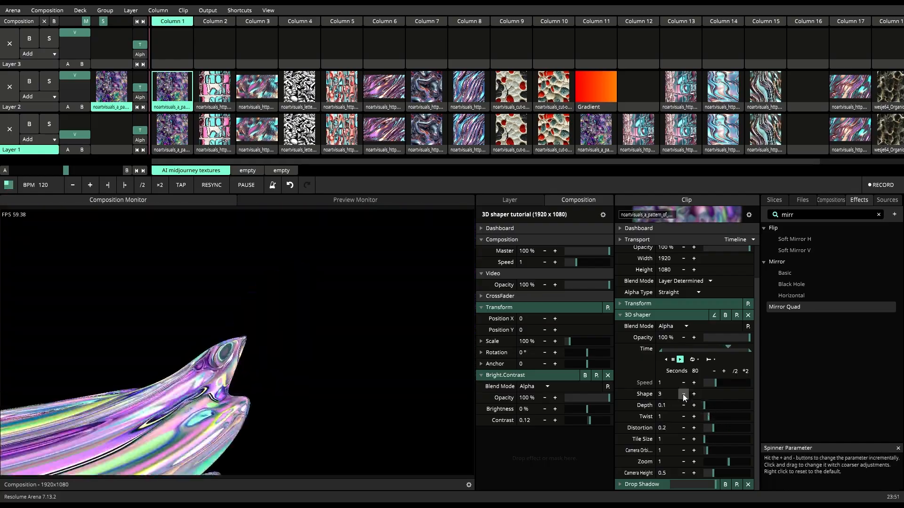
pyautogui.click(684, 394)
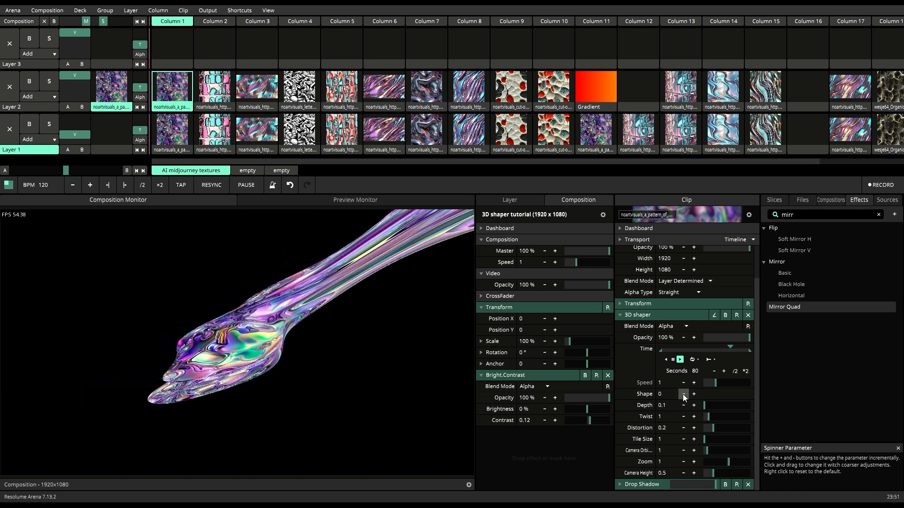
# Set Camera Orbit to about 3.59, Zoom to about -1.25 and Camera Height to about -0.99.
pyautogui.moveTo(705, 439); pyautogui.dragTo(726, 440)
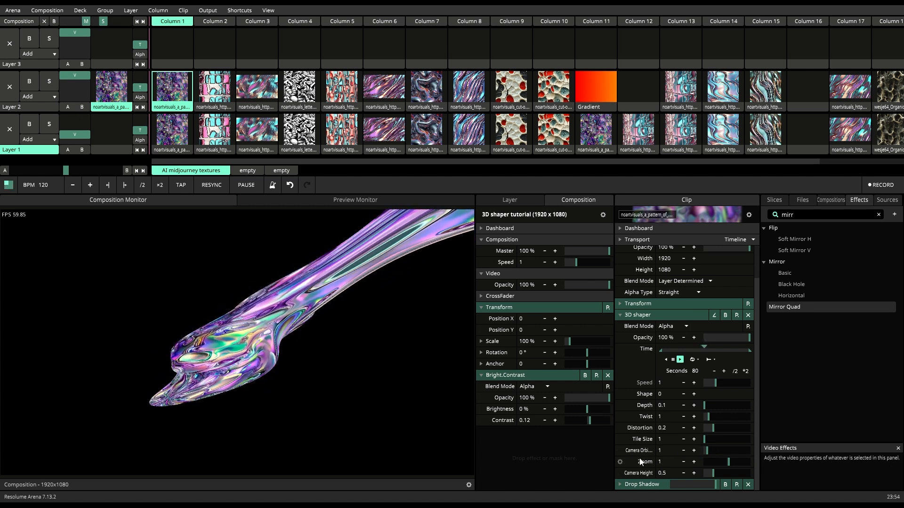
pyautogui.click(723, 461)
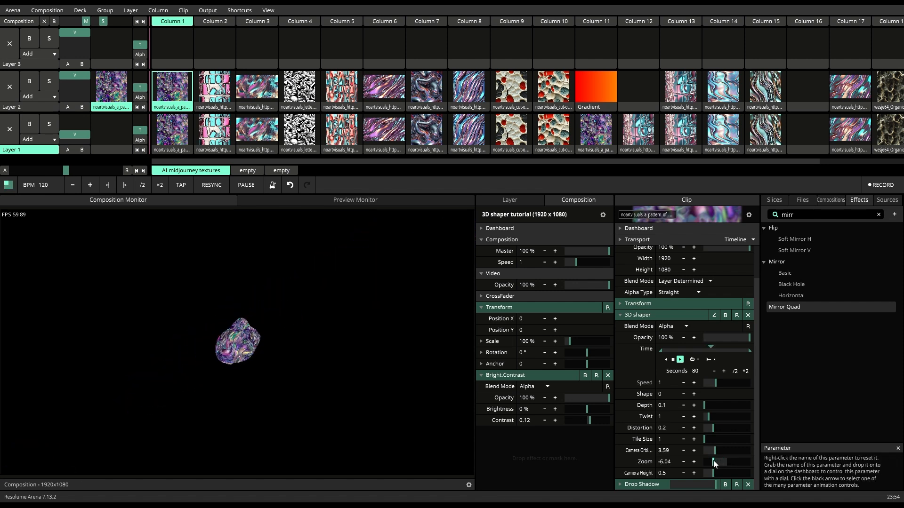
pyautogui.moveTo(723, 462); pyautogui.dragTo(707, 474)
pyautogui.click(717, 473)
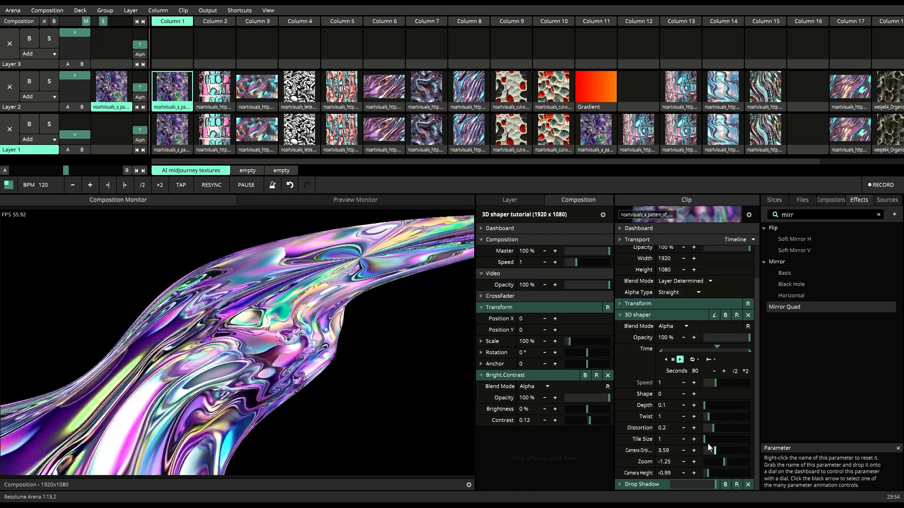
# Raise the Shape to 1, set Camera Orbit to 0 and Camera Height to about -0.62, and adjust the Zoom.
pyautogui.click(695, 394)
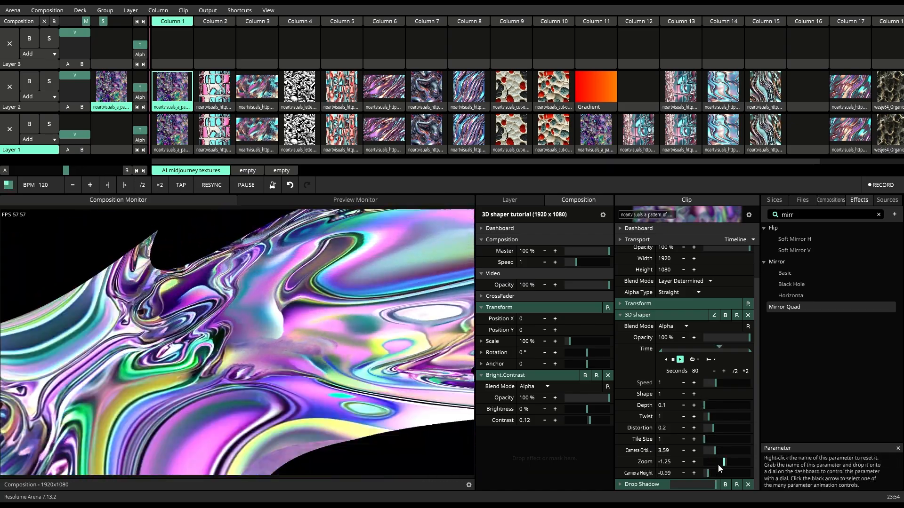
pyautogui.moveTo(710, 471); pyautogui.dragTo(694, 450)
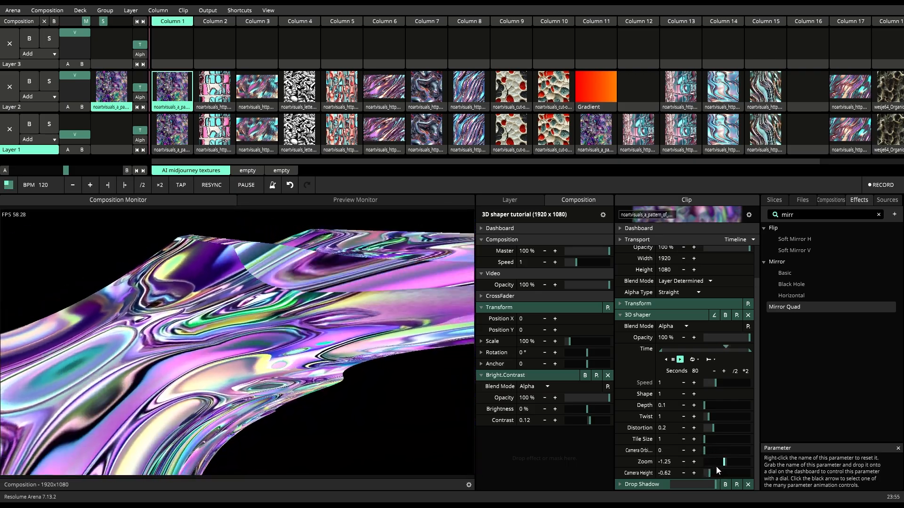
pyautogui.moveTo(717, 461)
pyautogui.mouseDown()
pyautogui.moveTo(727, 462)
pyautogui.moveTo(707, 450)
pyautogui.moveTo(721, 462)
pyautogui.mouseUp()
# Raise the Shape to 2 and set Camera Orbit to 2.5, Zoom to about -3.33 and Camera Height to about -1.99.
pyautogui.click(694, 394)
pyautogui.moveTo(721, 462); pyautogui.dragTo(704, 476)
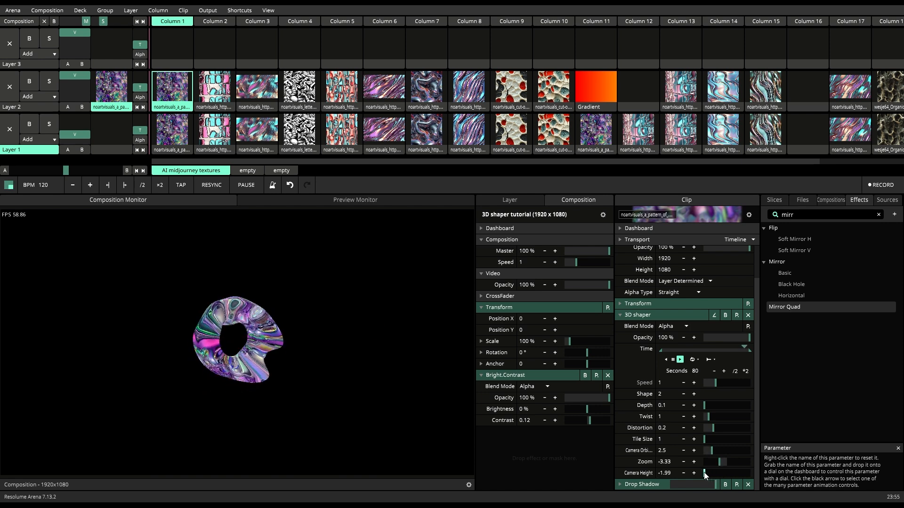
# Raise the Shape to 4 and set Zoom to about -2.08, Camera Orbit to about 4.53 and Camera Height to about 0.76.
pyautogui.click(693, 394)
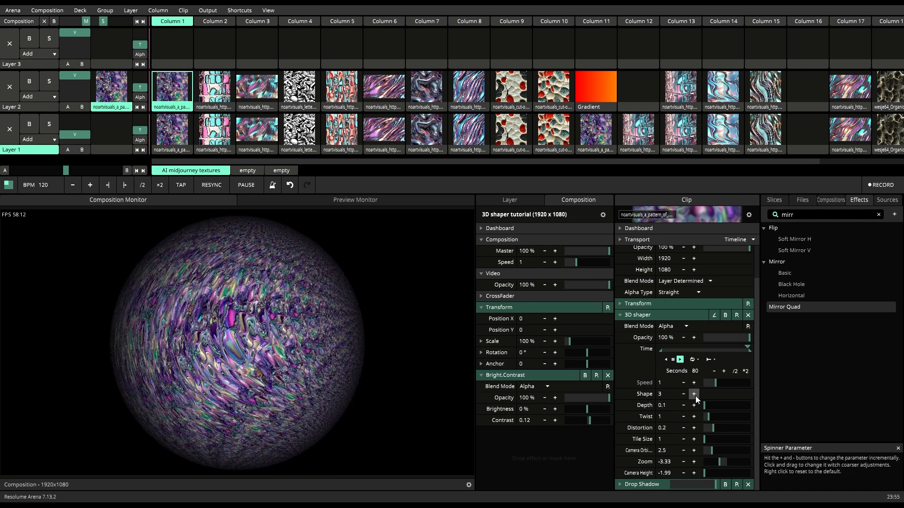
pyautogui.click(694, 394)
pyautogui.moveTo(725, 465)
pyautogui.mouseDown()
pyautogui.moveTo(713, 462)
pyautogui.moveTo(720, 473)
pyautogui.moveTo(685, 474)
pyautogui.moveTo(721, 473)
pyautogui.moveTo(704, 474)
pyautogui.moveTo(705, 451)
pyautogui.moveTo(724, 451)
pyautogui.moveTo(720, 474)
pyautogui.moveTo(712, 448)
pyautogui.moveTo(730, 451)
pyautogui.moveTo(718, 451)
pyautogui.mouseUp()
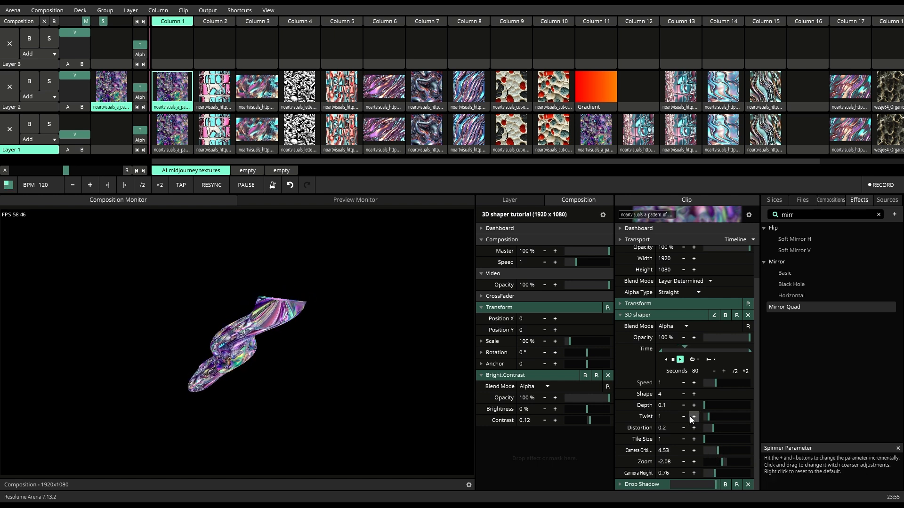
# Raise the Shape to 5, set Camera Orbit to 0, and reset Zoom to 1 and Camera Height to 0.5.
pyautogui.click(694, 396)
pyautogui.moveTo(724, 461); pyautogui.dragTo(702, 454)
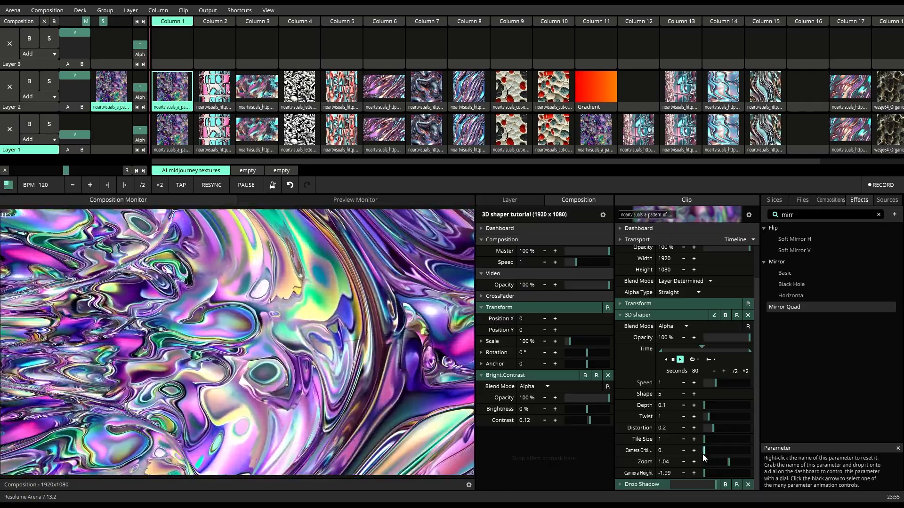
pyautogui.doubleClick(716, 462)
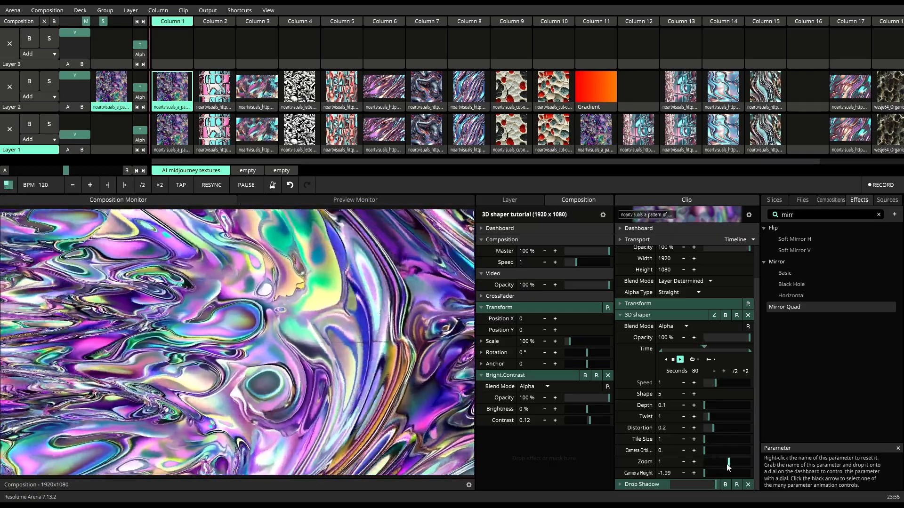
pyautogui.doubleClick(705, 472)
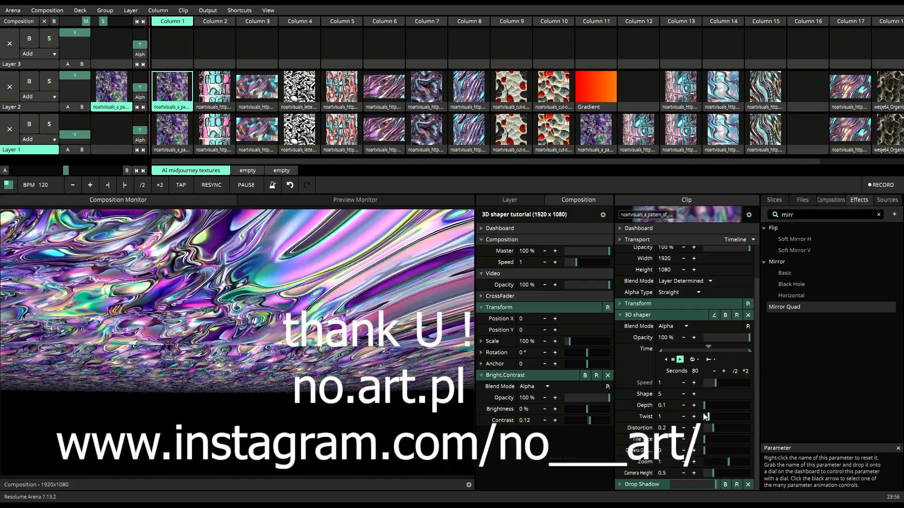
# Step the 3D shaper's Shape value back down five times.
pyautogui.click(683, 394)
pyautogui.click(687, 393)
pyautogui.click(687, 394)
pyautogui.click(687, 394)
pyautogui.click(687, 394)
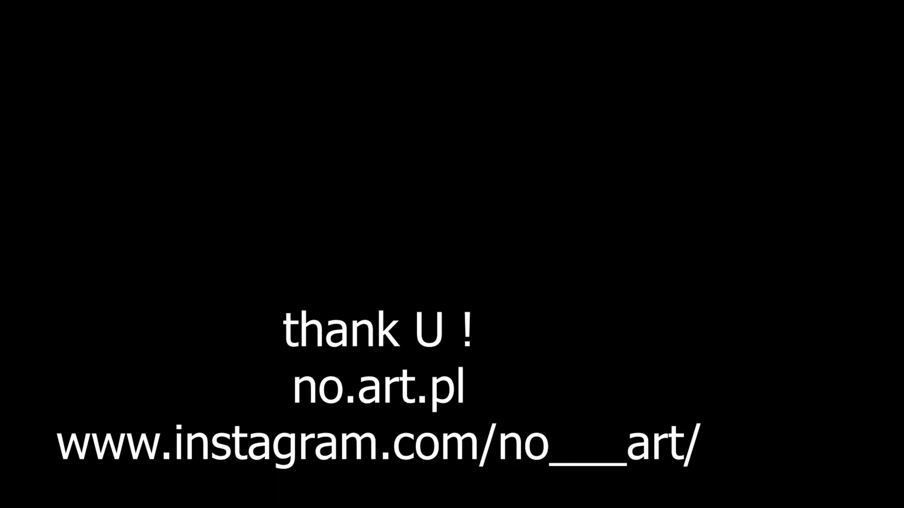